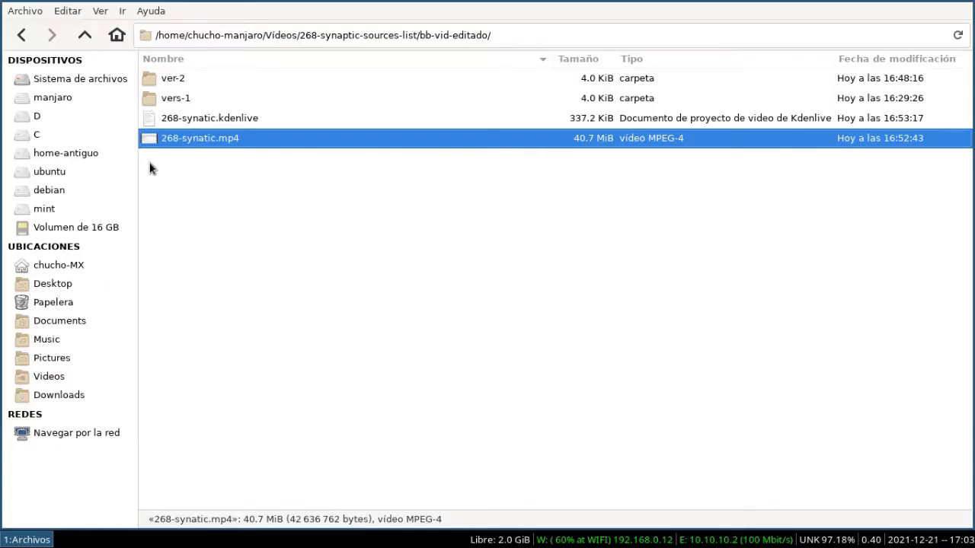
Play 268-synatic.mp4 in VLC and pause at 00:05 on the main/contrib/non-free slide
left_click(369, 227)
double_click(218, 141)
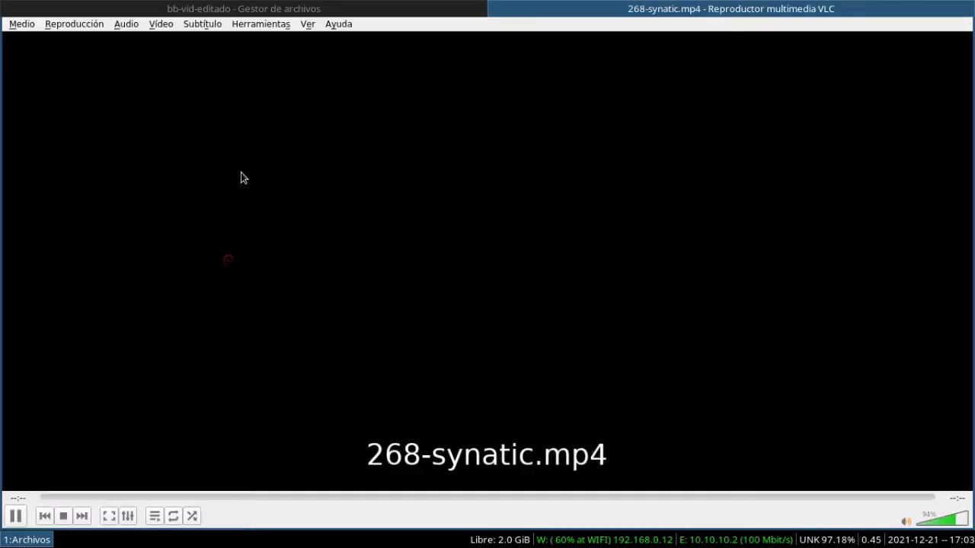
left_click(16, 517)
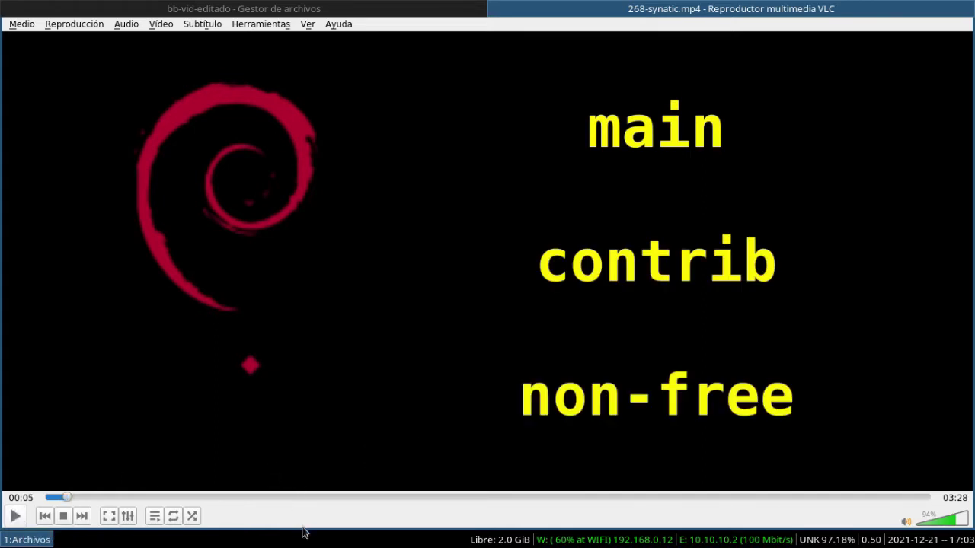
Screenshot the active VLC window with a 1 s delay and open it in GIMP
key("Print")
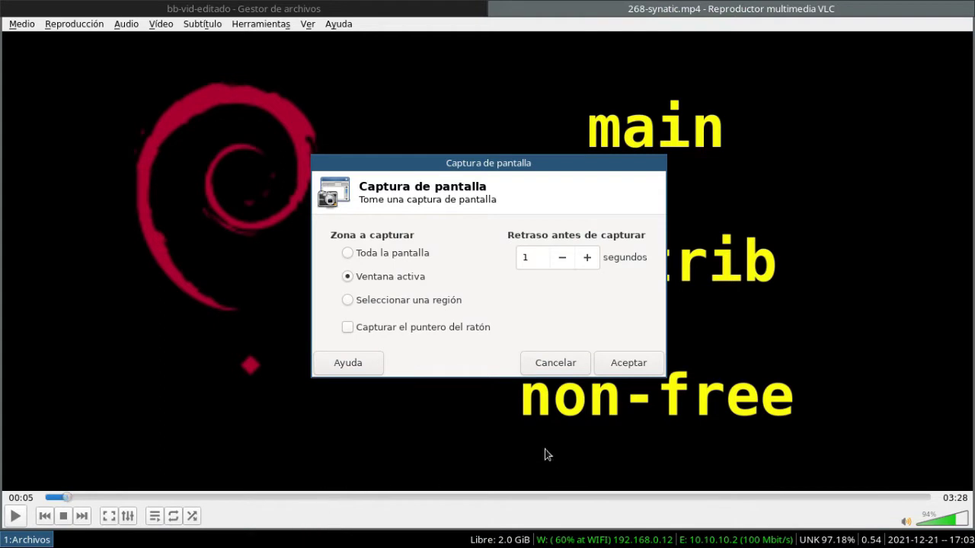
left_click(614, 364)
key("Print")
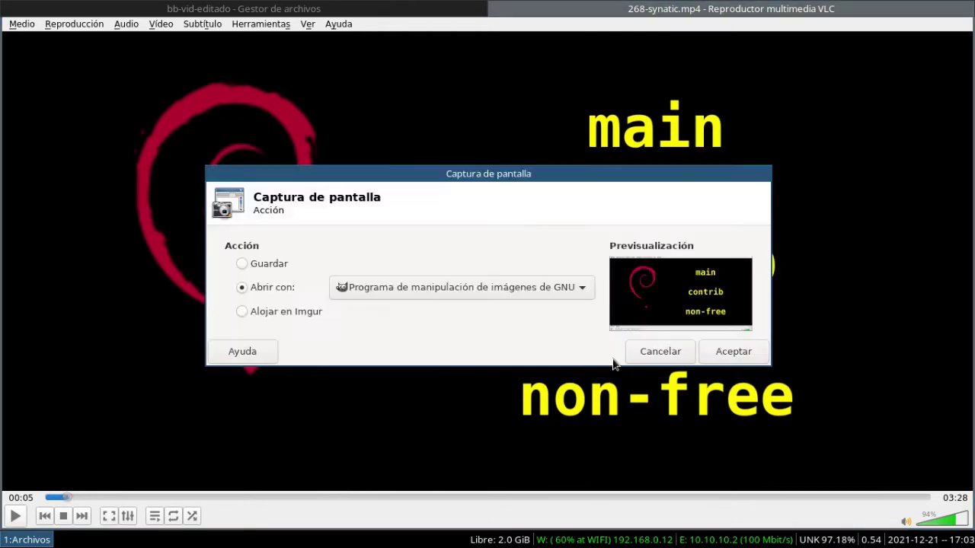
left_click(733, 351)
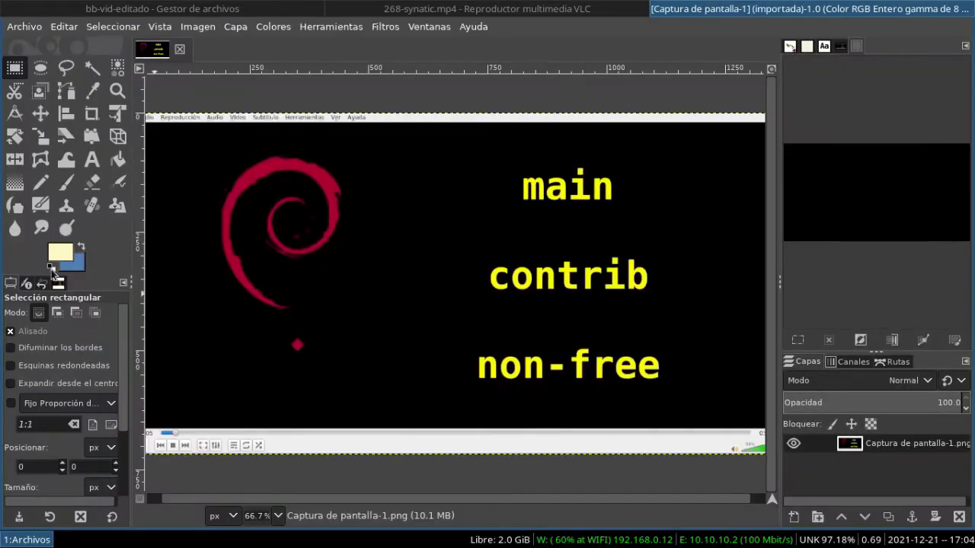
left_click(24, 26)
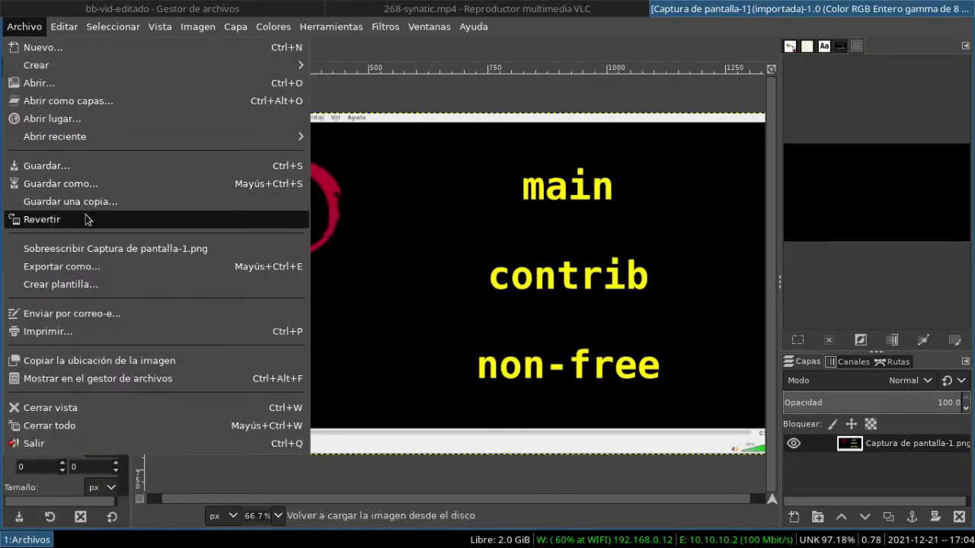
Create a new white image 1280 pixels wide and 720 pixels high
left_click(75, 48)
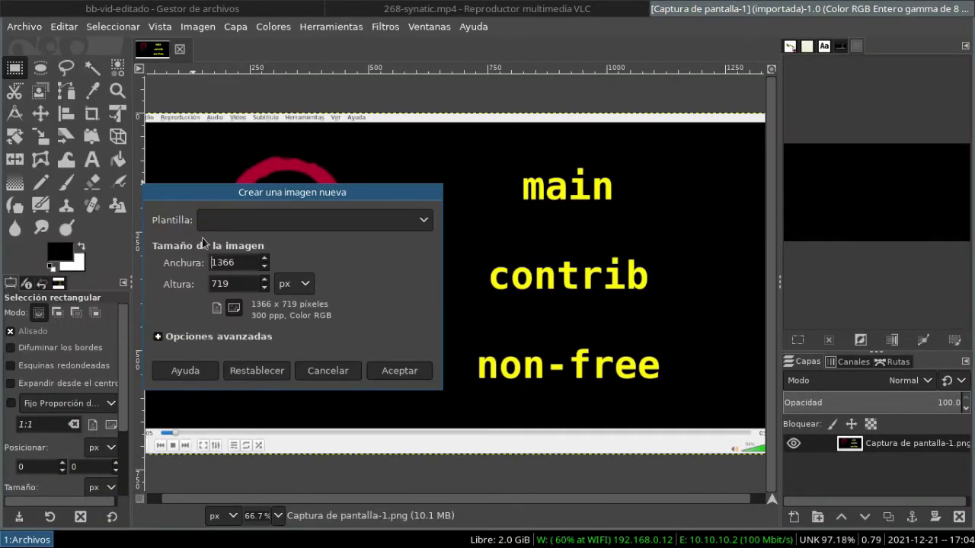
type("2")
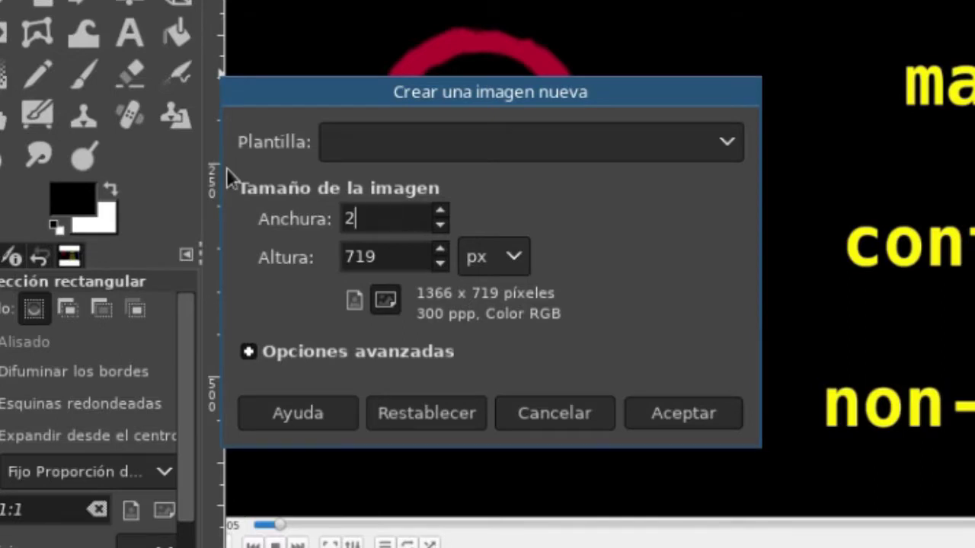
key("BackSpace")
type("12")
type("80")
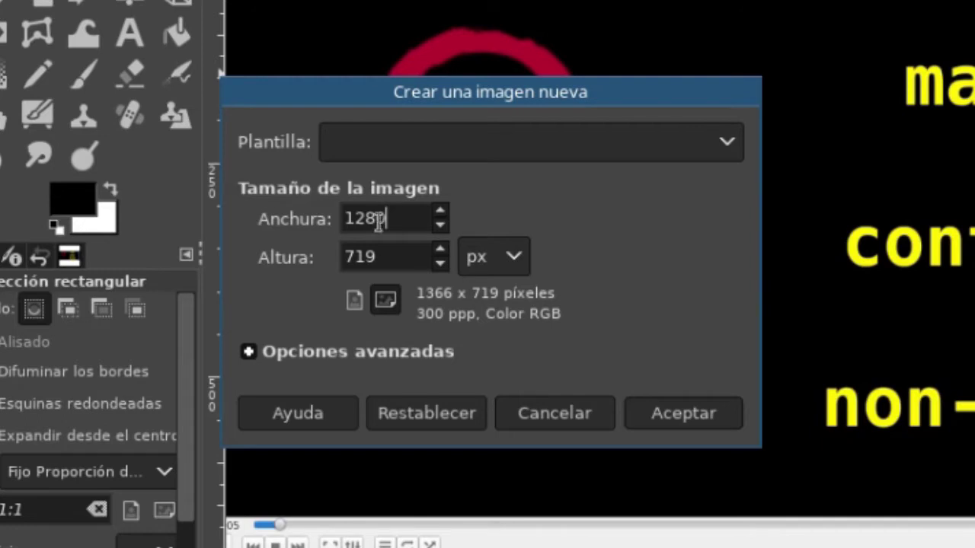
double_click(429, 257)
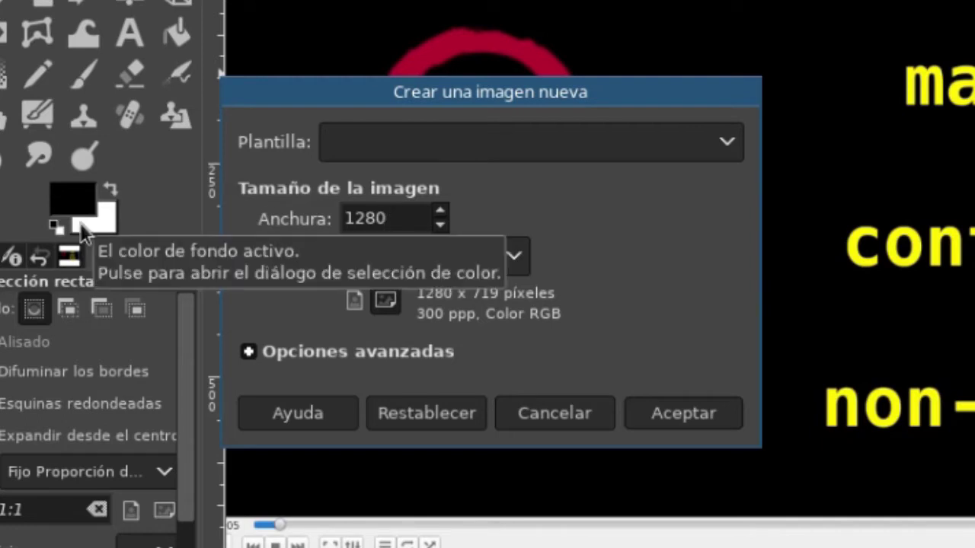
type("720")
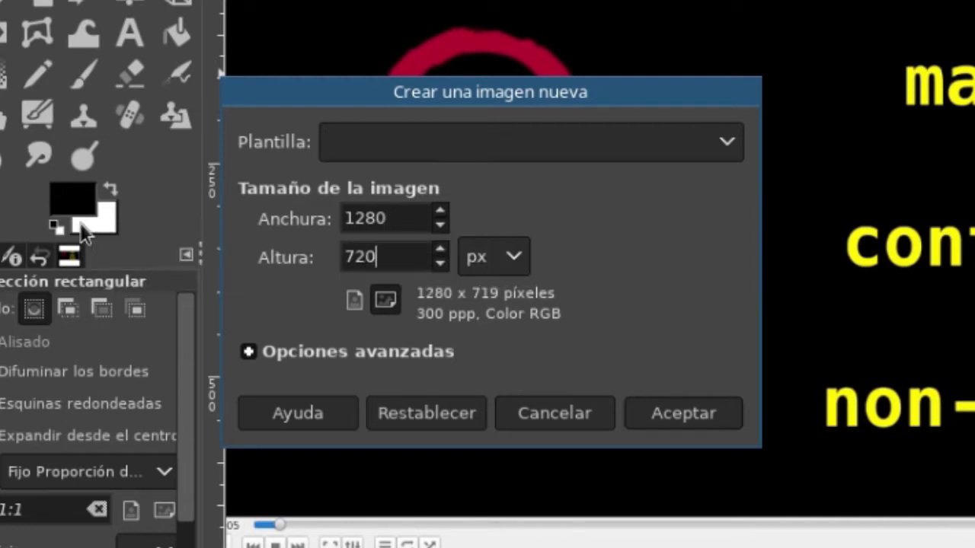
left_click(670, 421)
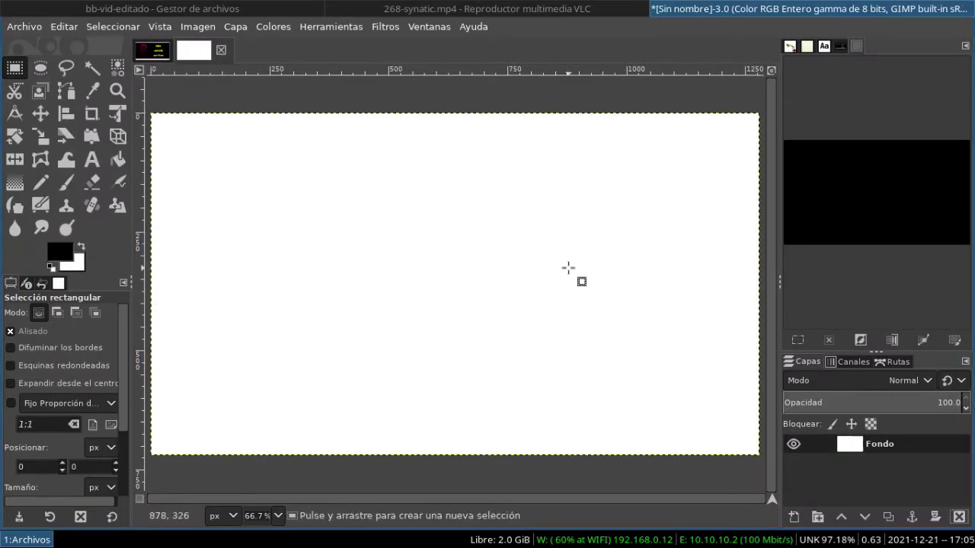
Add a transparent-fill layer named 'marco' and lower it beneath the Fondo layer
left_click(238, 30)
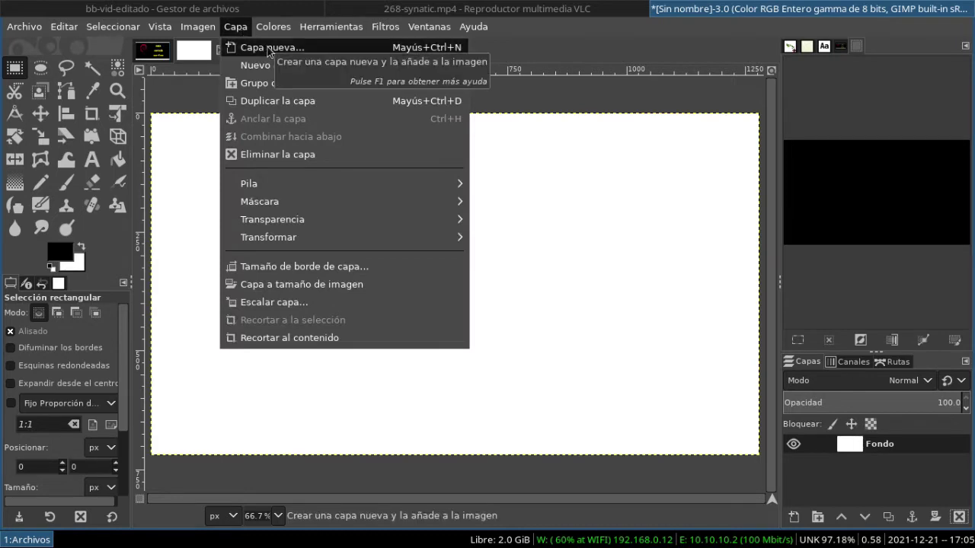
left_click(268, 48)
type("negro")
double_click(402, 132)
type("marco")
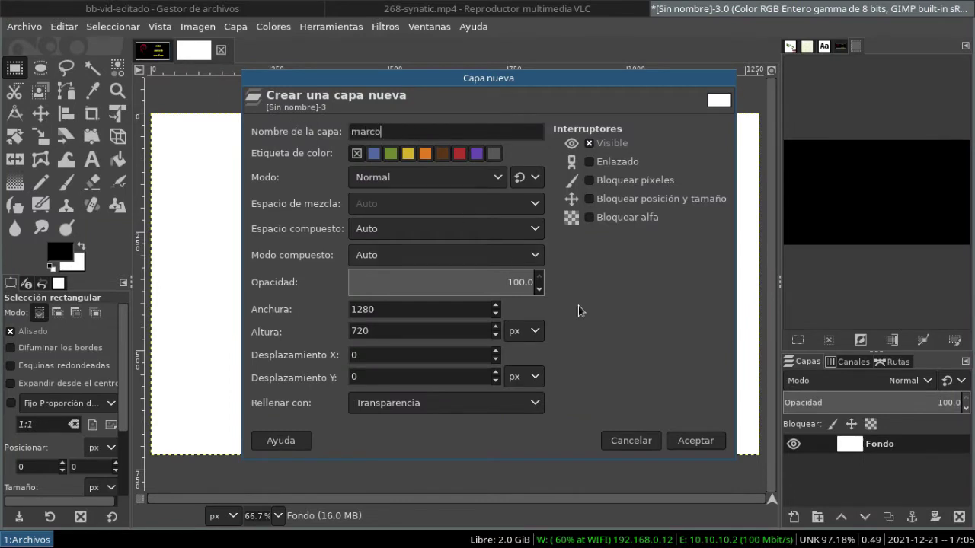
left_click(690, 441)
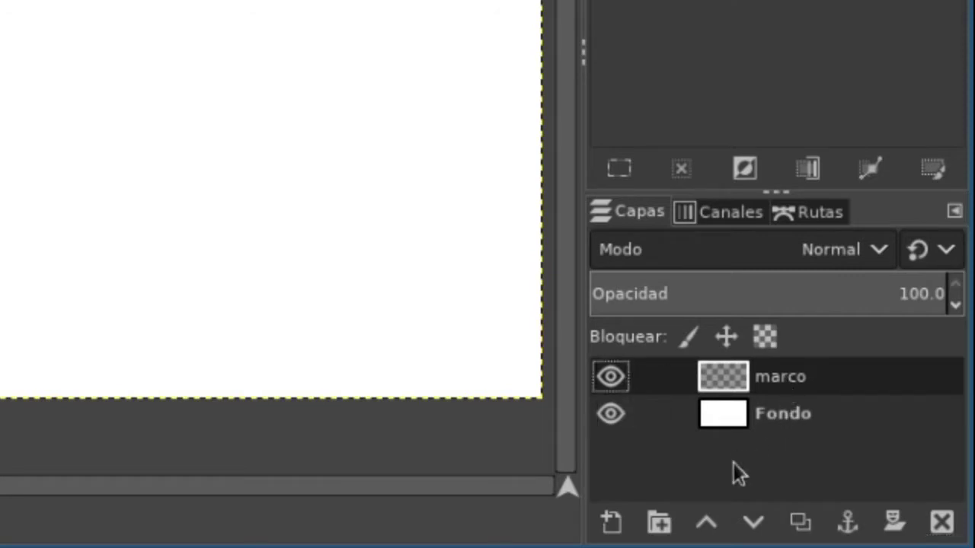
left_click(752, 524)
Bucket-fill the marco layer with a yellow foreground colour
left_click(789, 424)
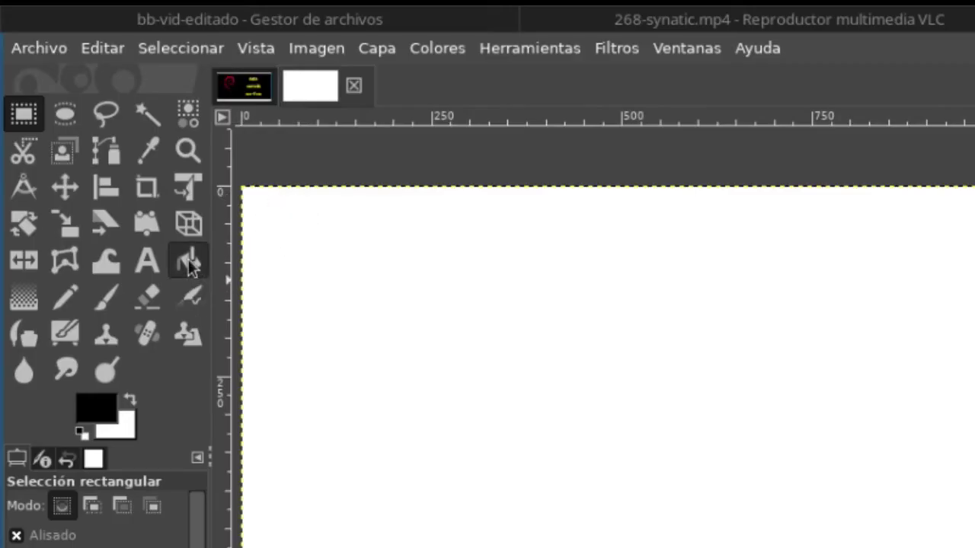
left_click(188, 263)
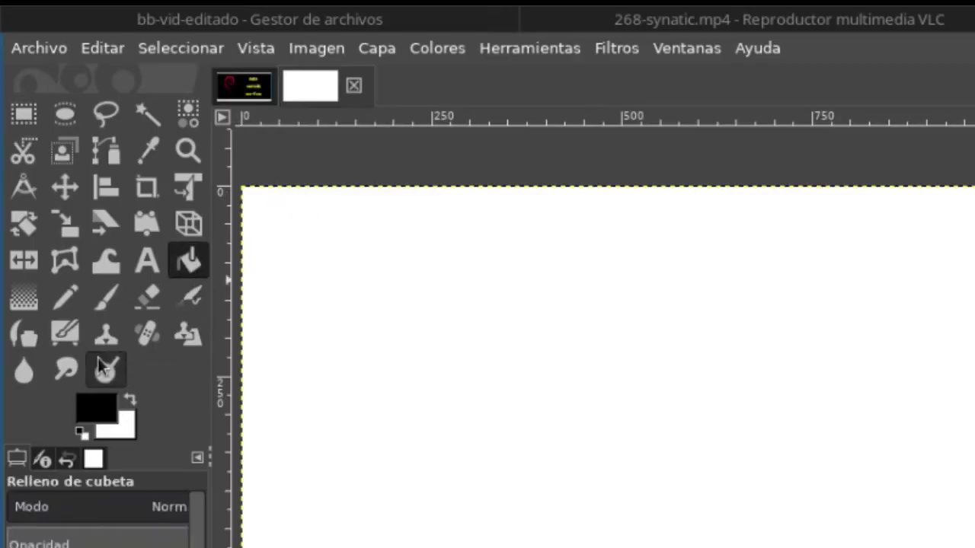
left_click(95, 407)
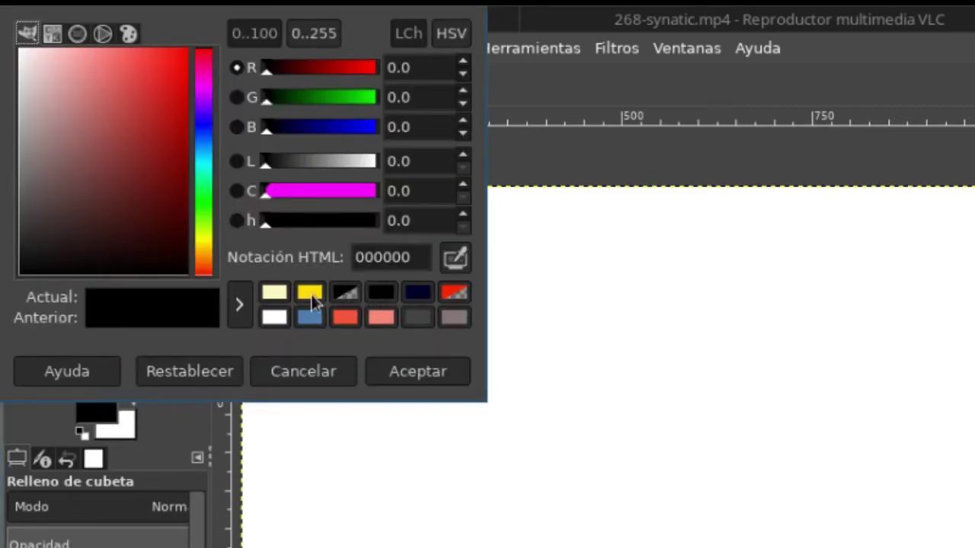
left_click(312, 295)
left_click(436, 380)
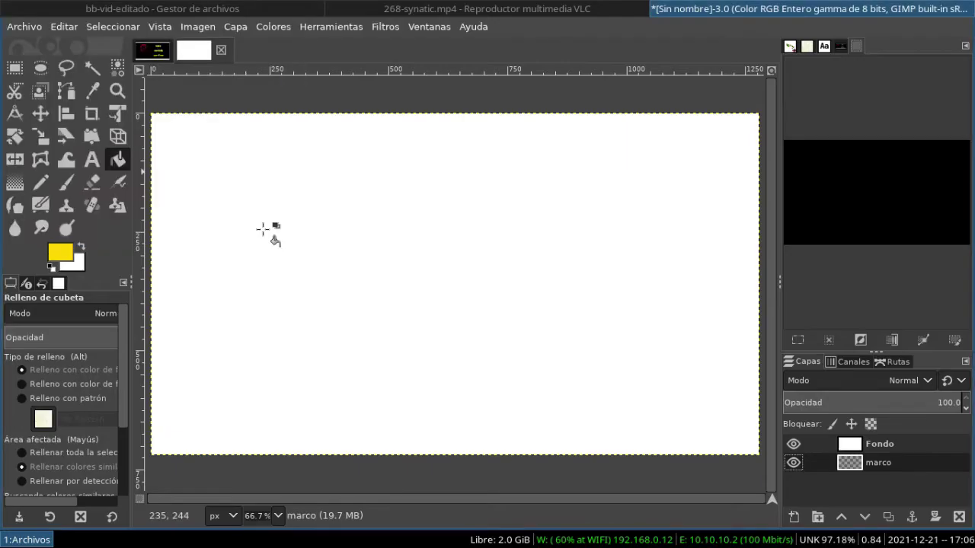
left_click(336, 276)
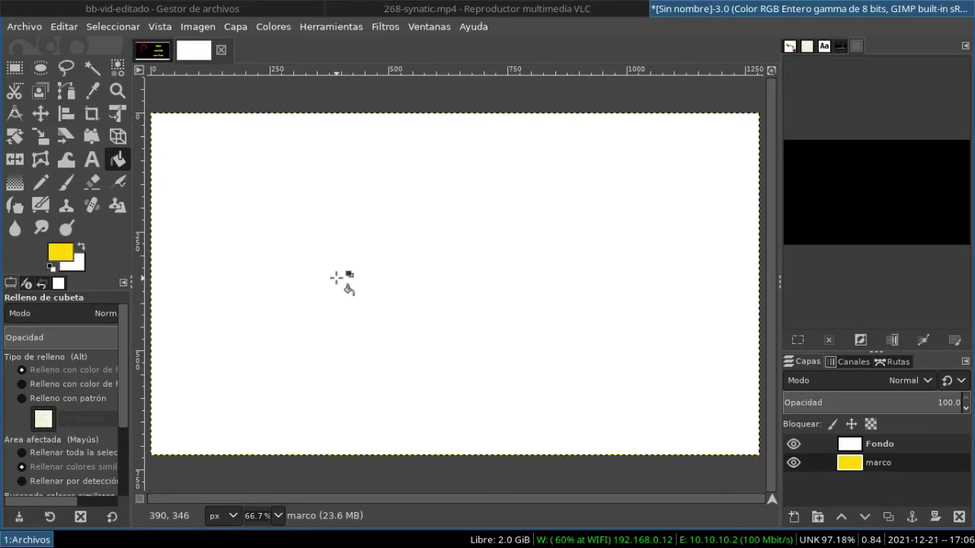
Hide and reshow the Fondo layer to check the yellow fill beneath it
left_click(792, 445)
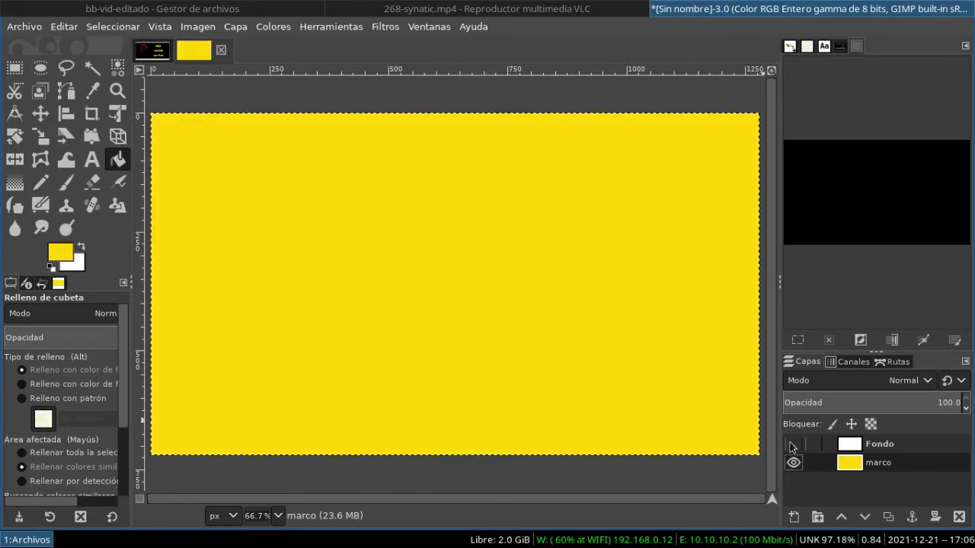
left_click(876, 448)
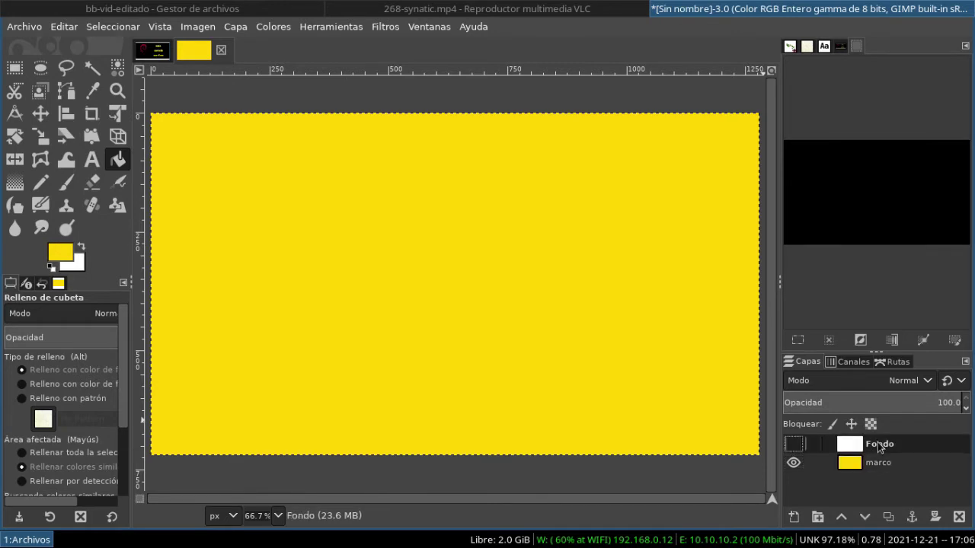
left_click(794, 444)
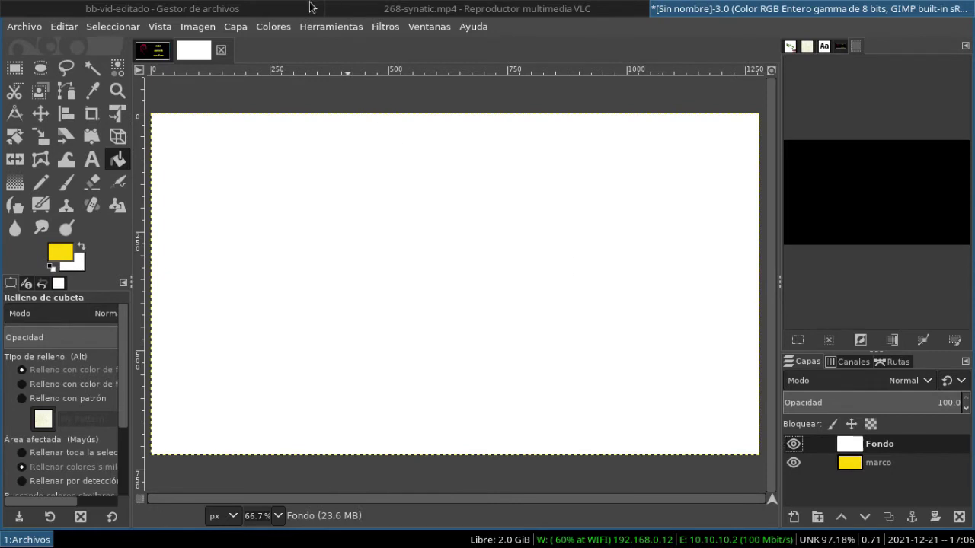
left_click(236, 26)
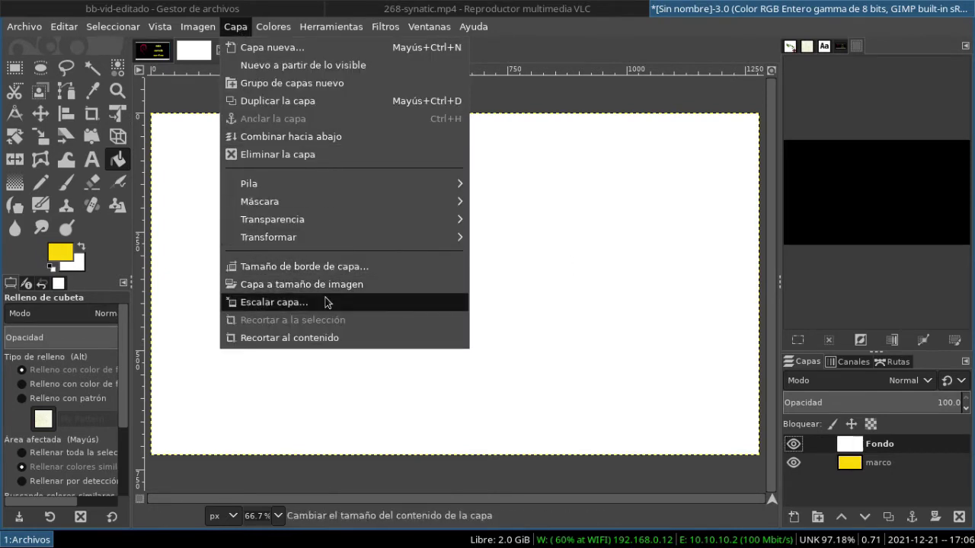
Scale the Fondo layer to 1230 × 670 px with proportions unlinked
left_click(327, 302)
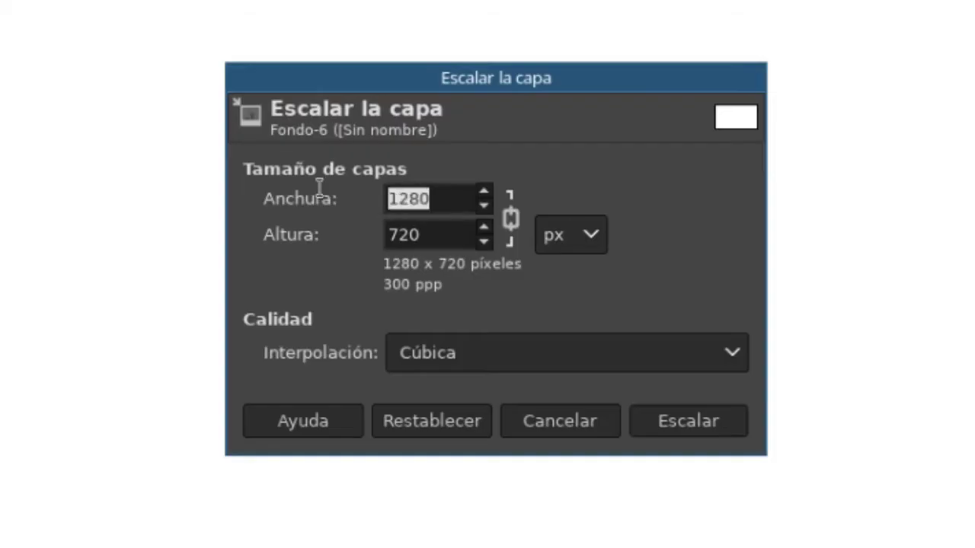
key("Left")
key("Right")
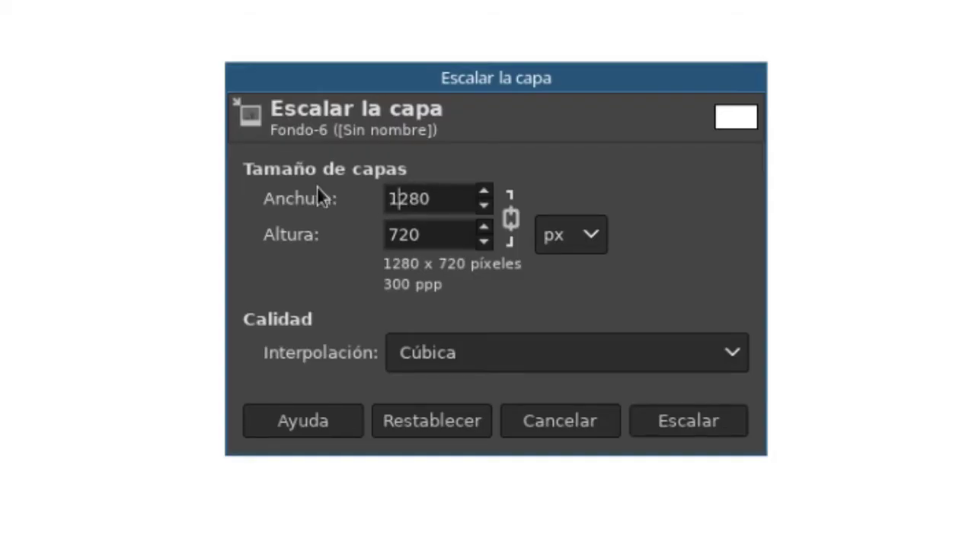
key("Right")
key("Delete")
type("3")
left_click(462, 238)
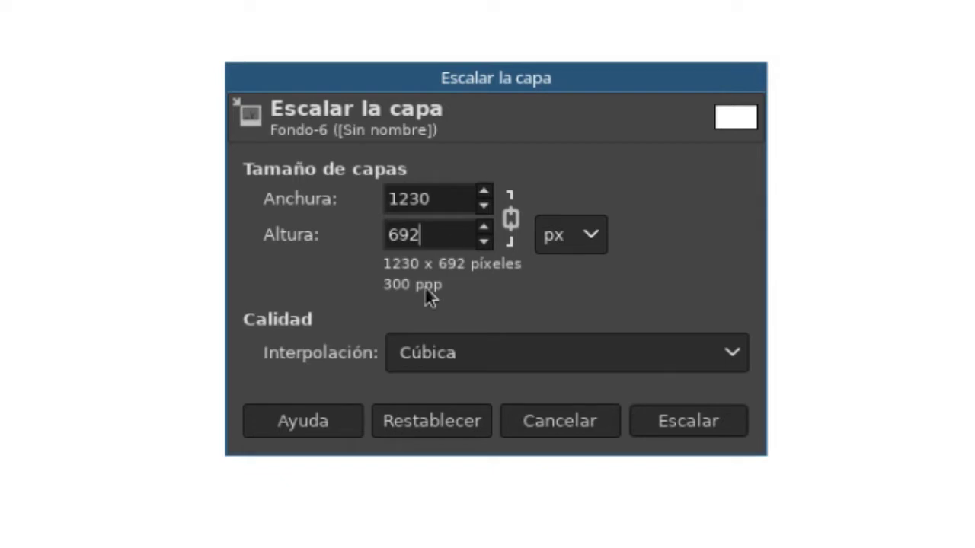
left_click(505, 221)
left_click_drag(444, 233, 356, 227)
type("670")
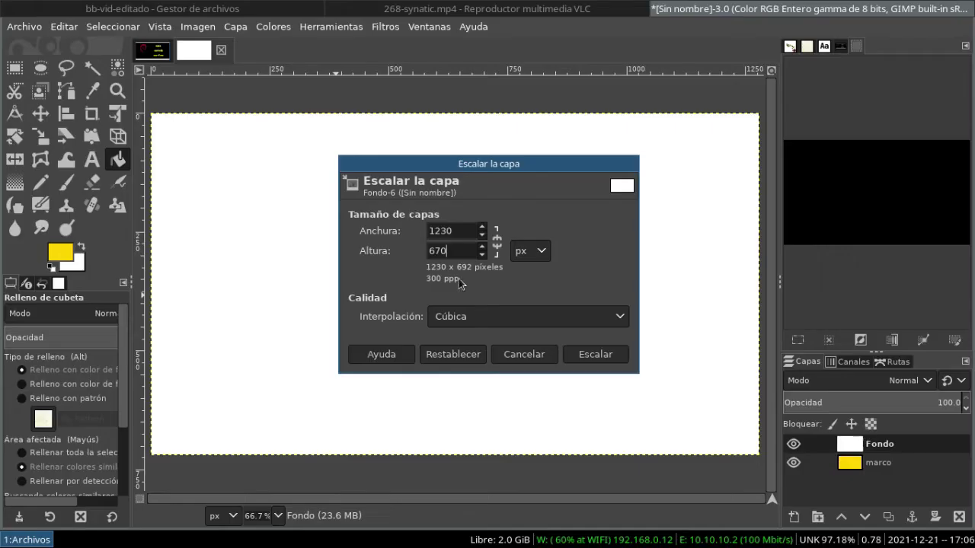
left_click(594, 354)
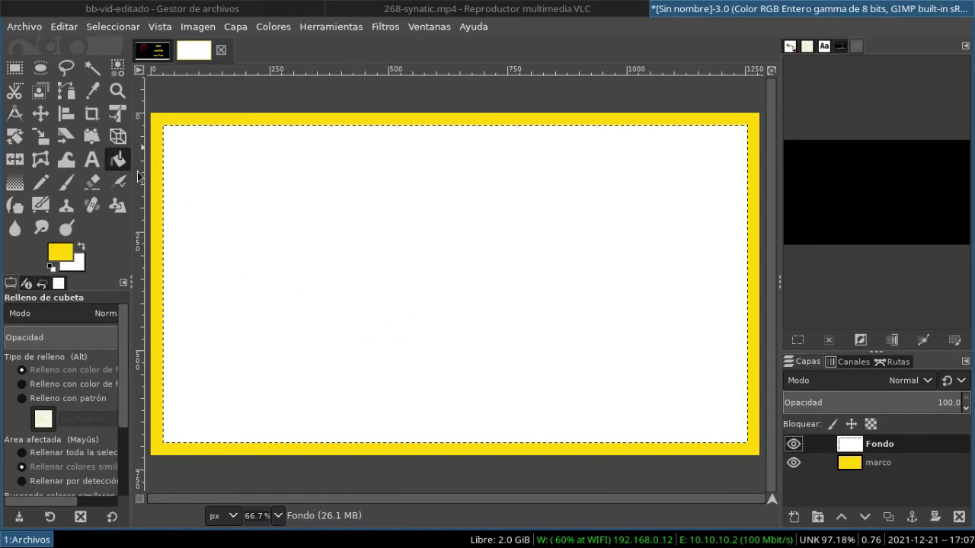
Reset to default black/white colours and bucket-fill Fondo with black
left_click(51, 268)
left_click(288, 261)
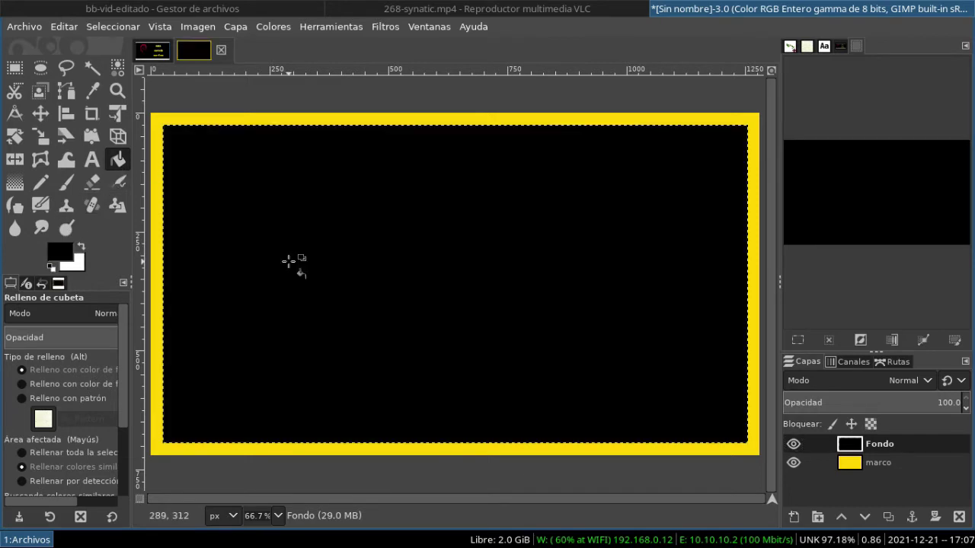
left_click(149, 51)
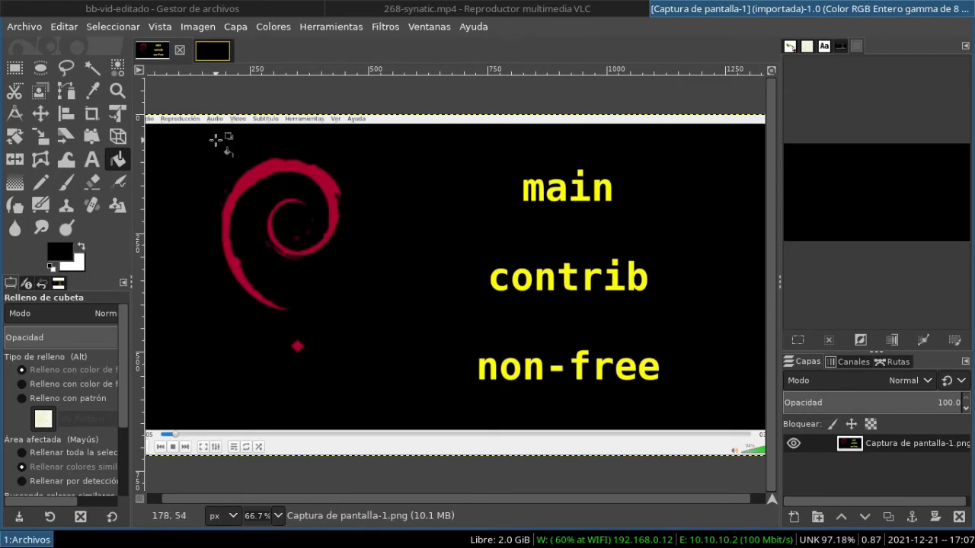
Copy the Debian logo and main/contrib/non-free text from the screenshot into the banner
left_click(14, 67)
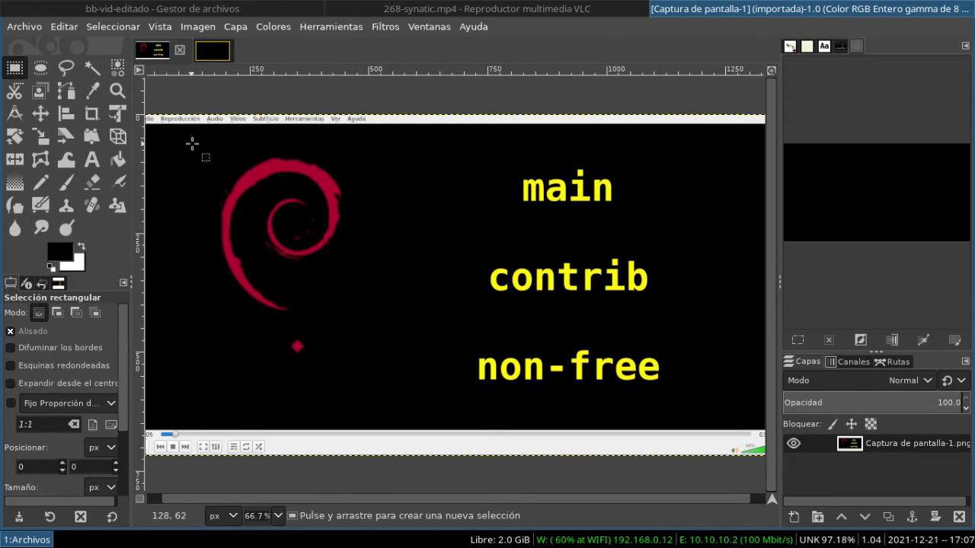
mouse_move(197, 145)
left_mouse_down()
mouse_move(692, 390)
mouse_move(698, 405)
mouse_move(688, 405)
left_mouse_up()
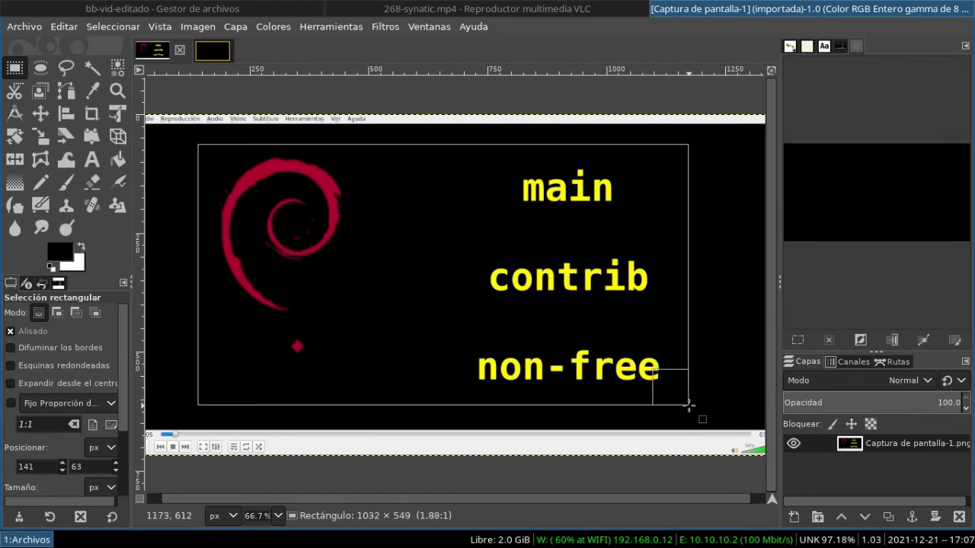
left_click_drag(687, 405, 688, 405)
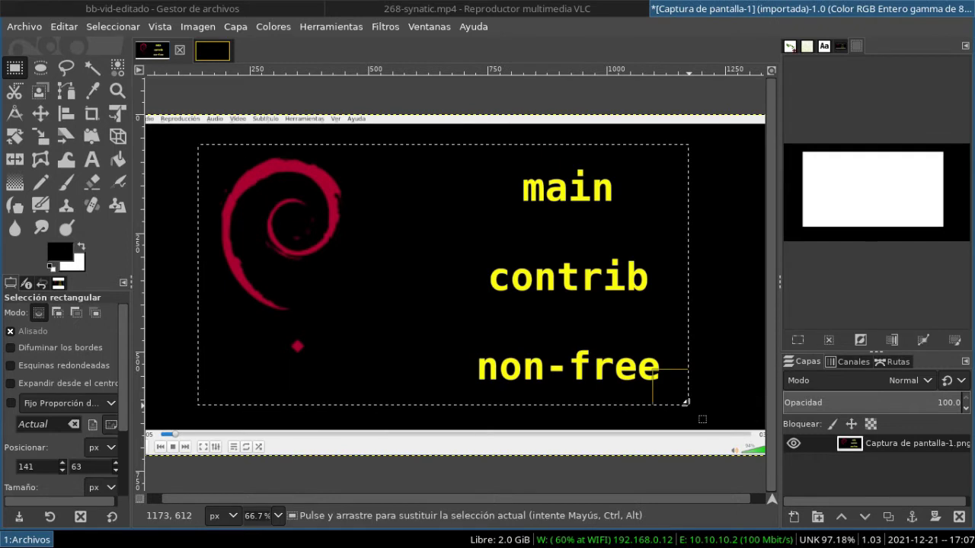
key("ctrl+c")
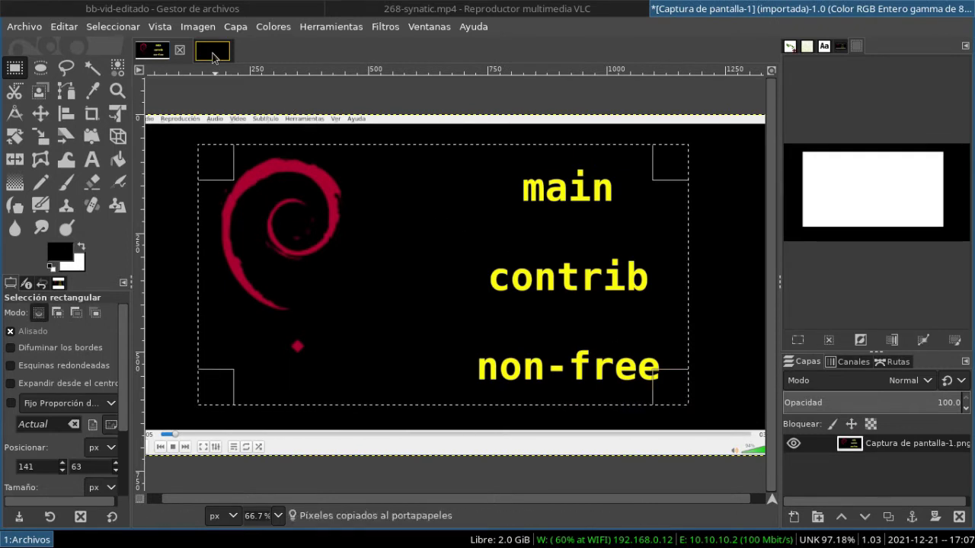
left_click(213, 52)
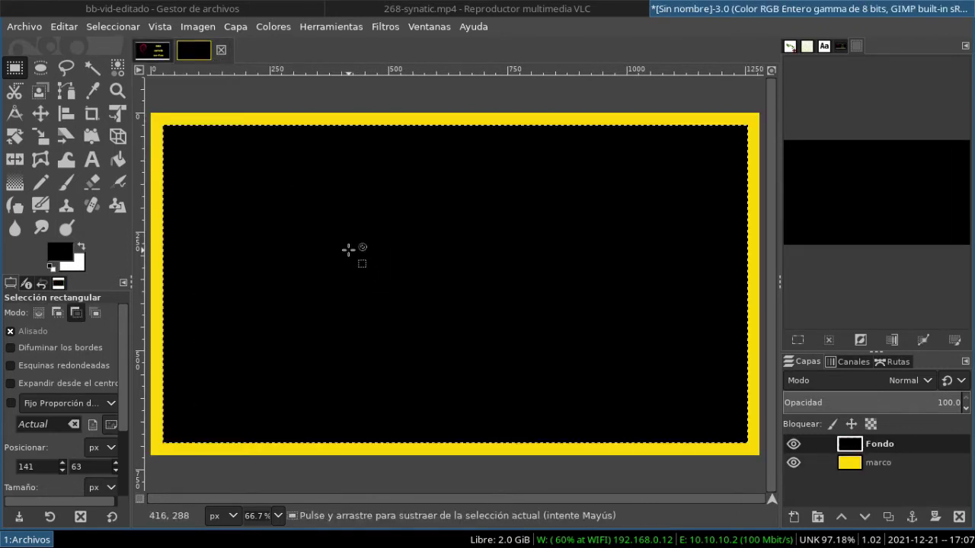
key("ctrl+v")
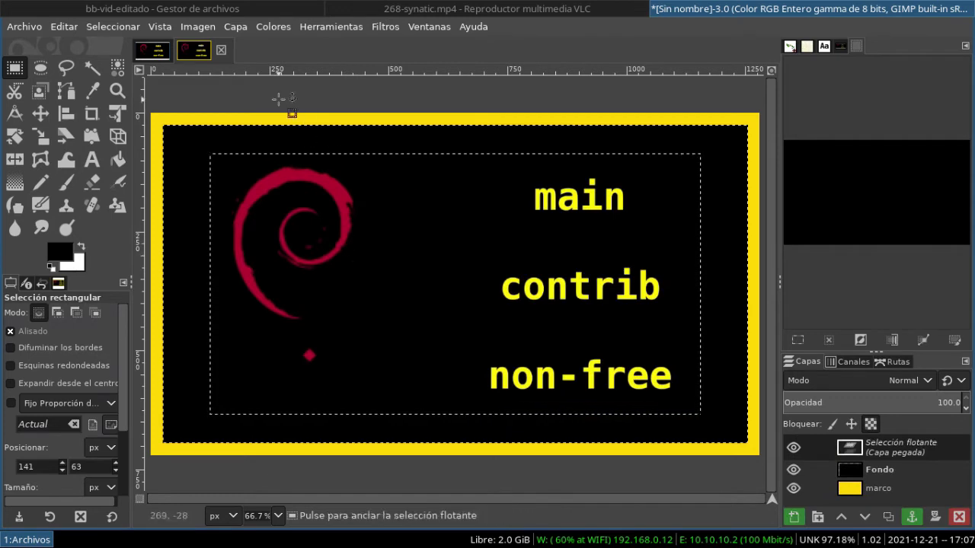
left_click(234, 33)
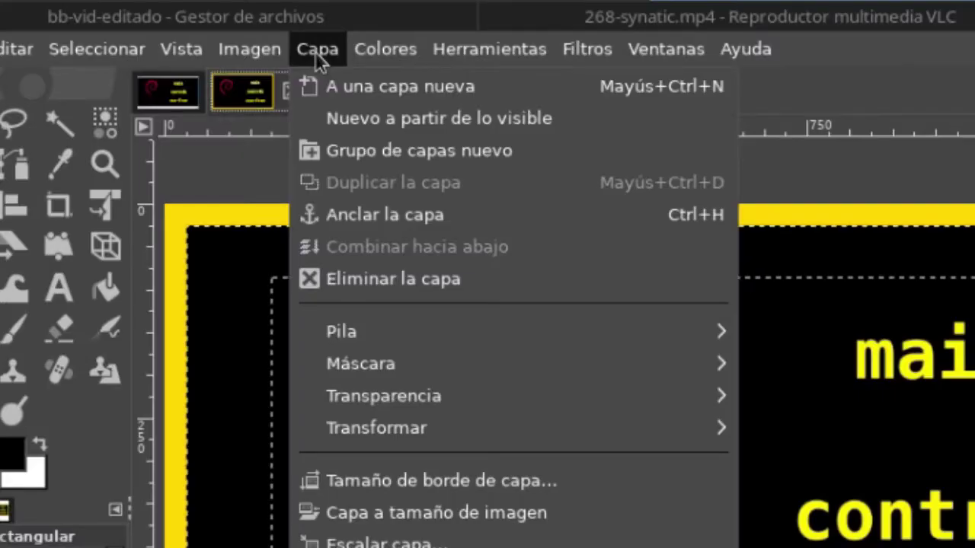
Convert the pasted selection to a new layer and nudge it slightly lower
left_click(352, 88)
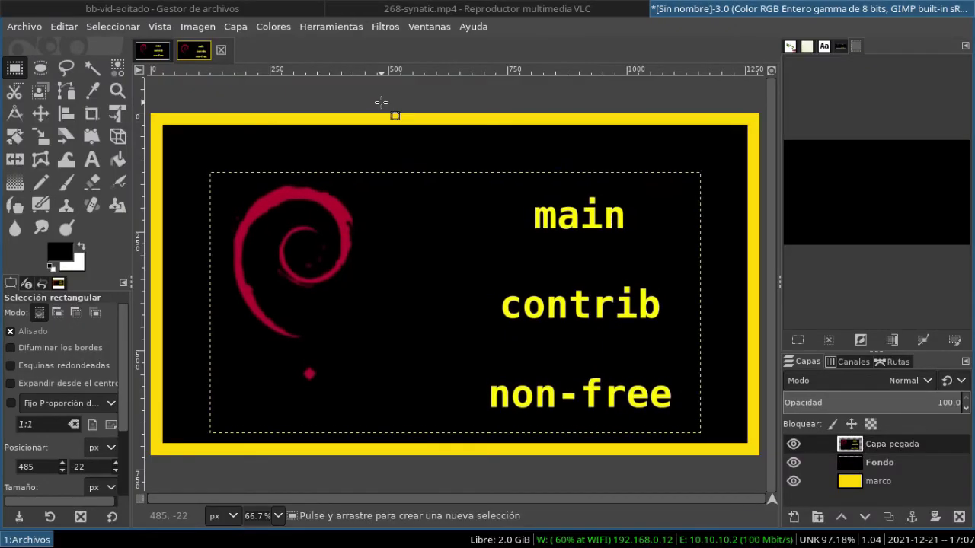
key("Down")
key("Down")
key("Down")
key("Down")
key("Down")
key("Down")
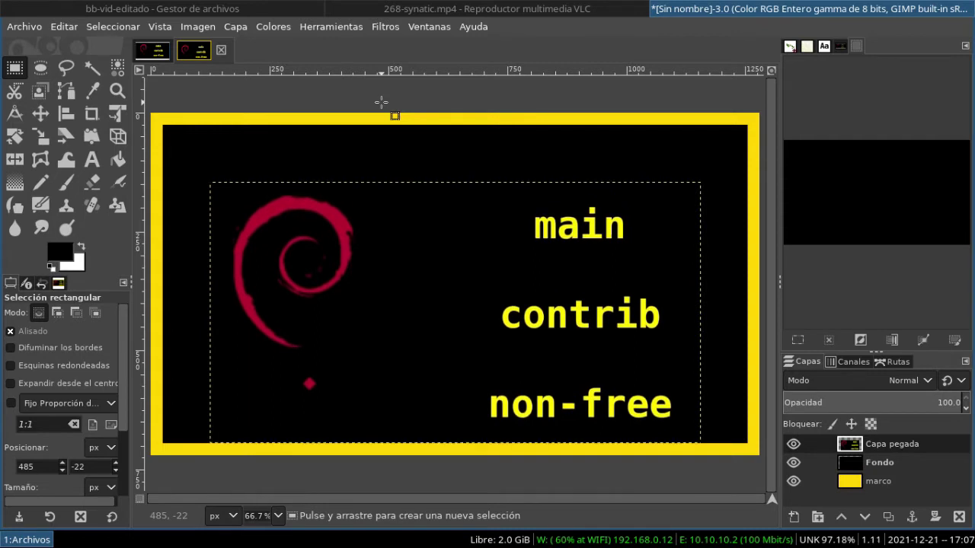
key("Down")
key("Down")
key("Down")
key("Up")
key("Up")
key("Up")
key("Up")
key("Up")
key("Up")
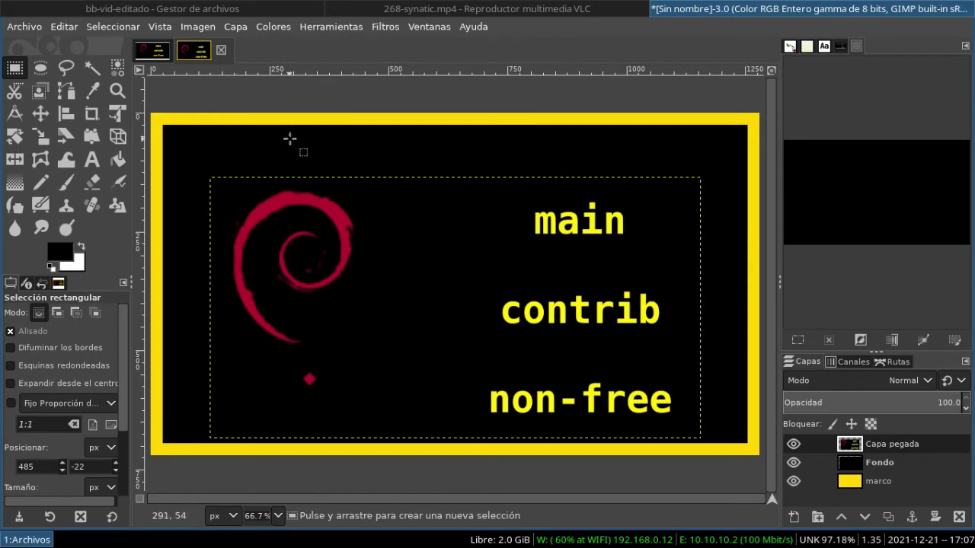
Select the Text tool and choose the Nimbus Sans L Bold font
left_click(90, 163)
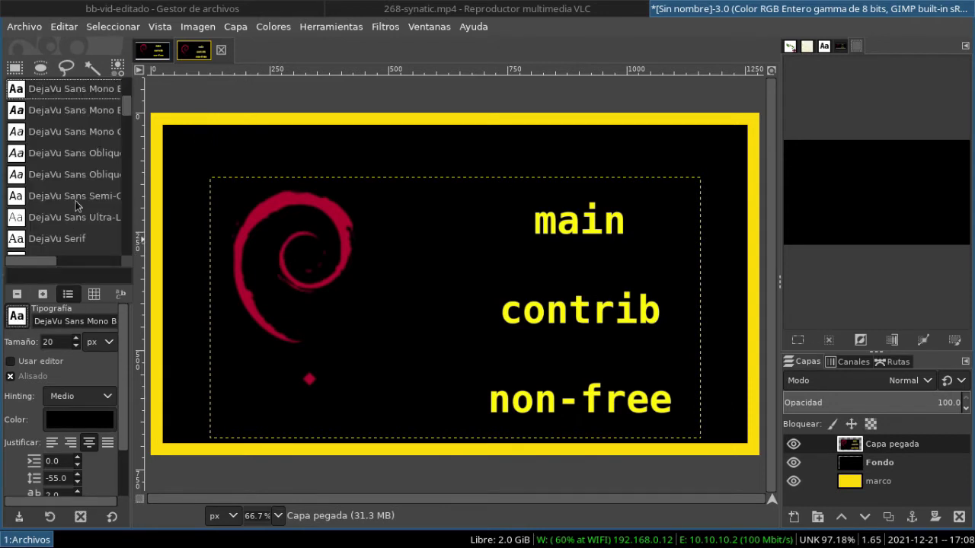
scroll(80, 203, "down", 3)
scroll(80, 203, "down", 2)
scroll(80, 204, "down", 5)
scroll(80, 203, "down", 5)
scroll(84, 191, "down", 5)
scroll(91, 171, "up", 5)
scroll(99, 156, "down", 2)
scroll(98, 156, "down", 5)
scroll(98, 157, "down", 5)
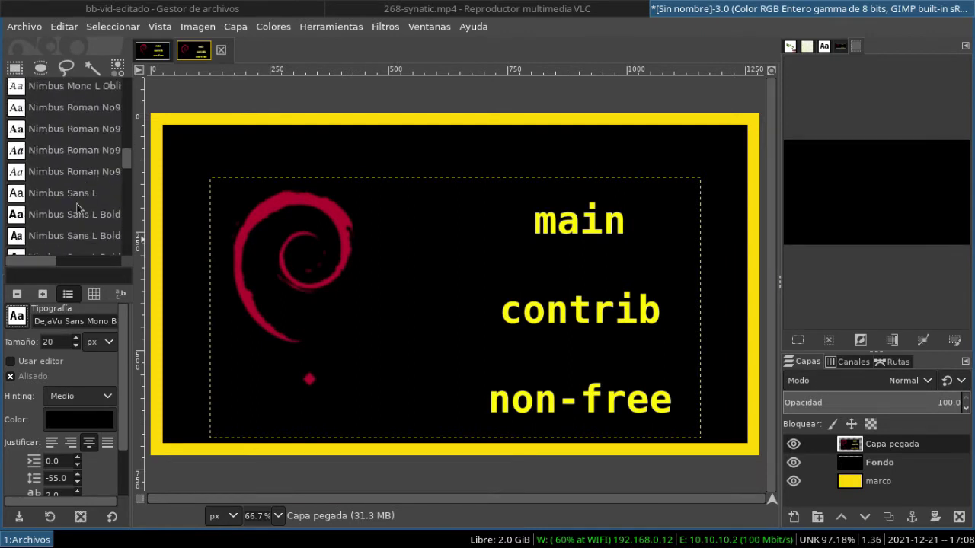
left_click(67, 216)
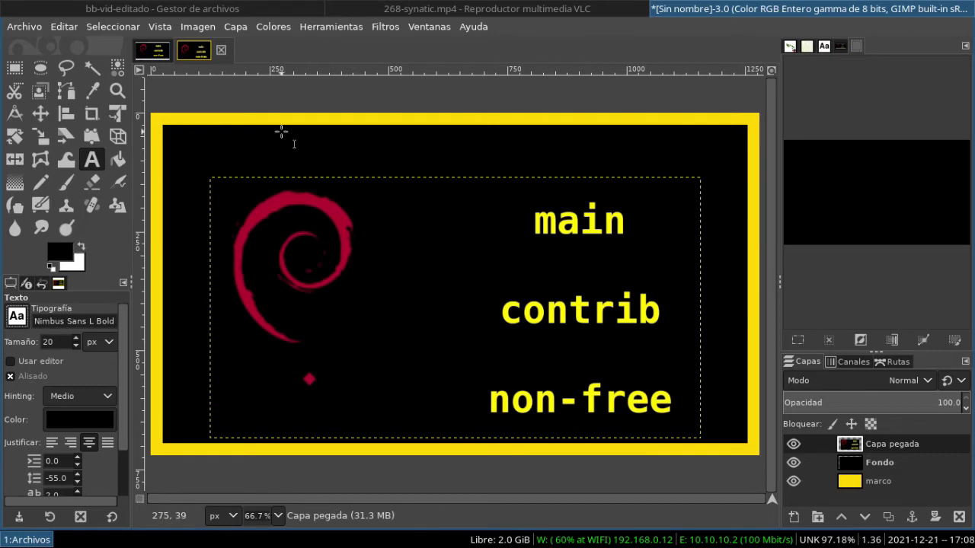
Type 'Repositorios Debian' in a text box across the banner top and open its colour chooser
left_click_drag(202, 129, 703, 196)
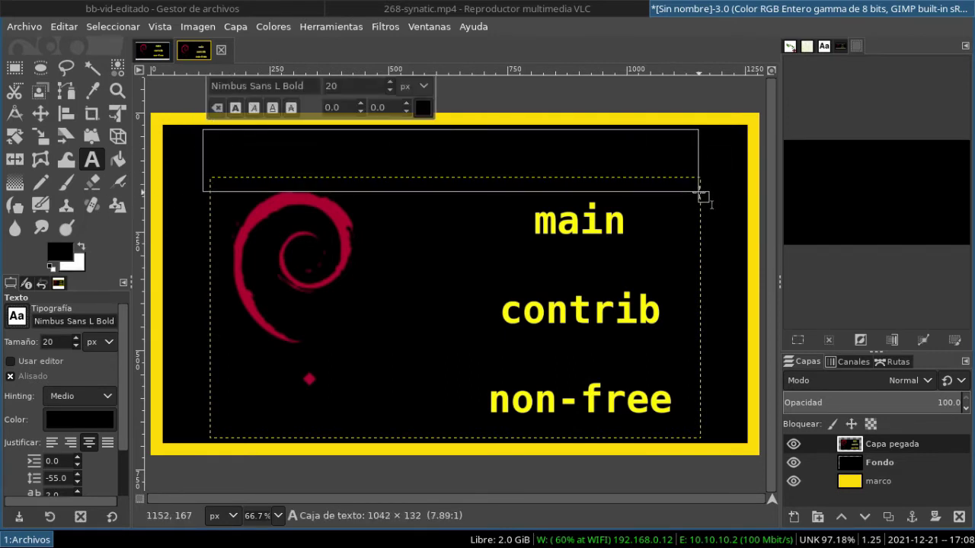
left_click_drag(702, 195, 702, 190)
type("Re")
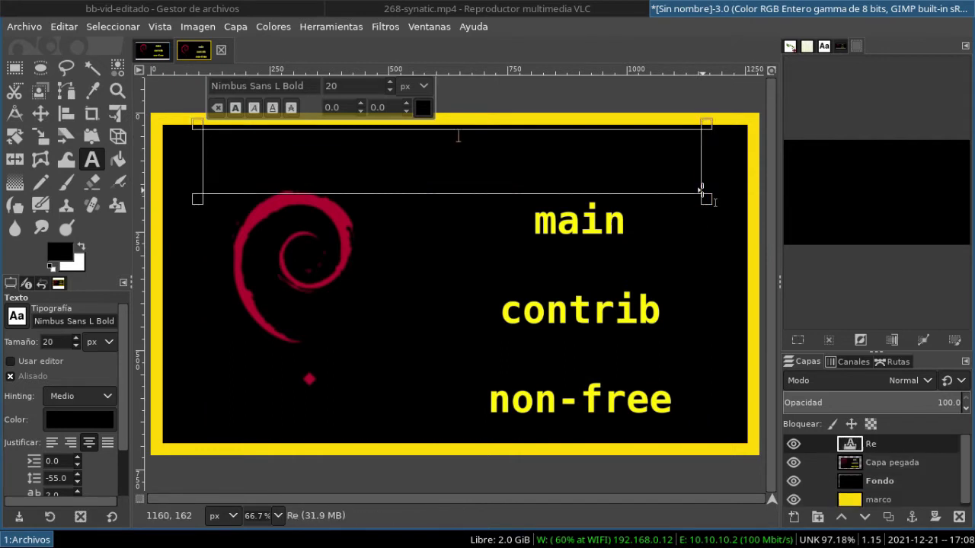
type("posit")
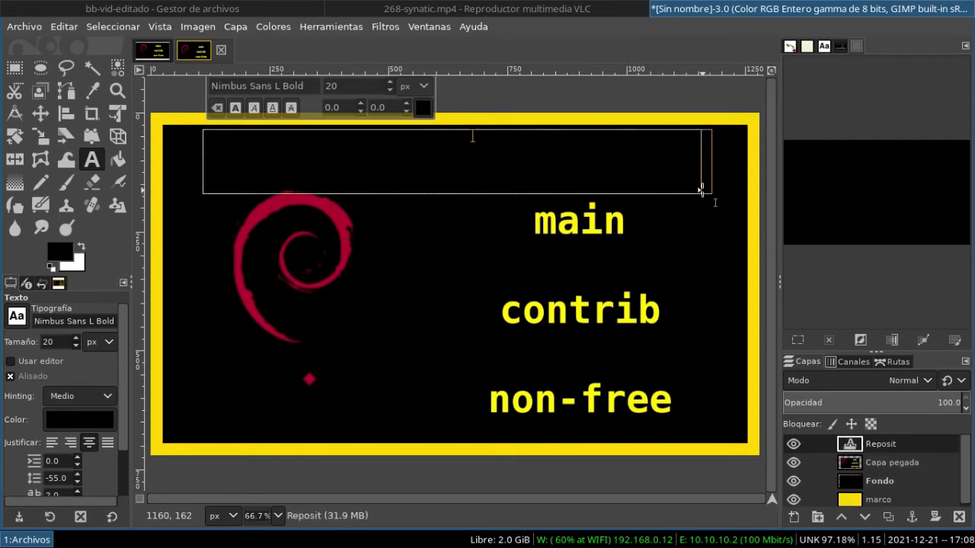
type("orios")
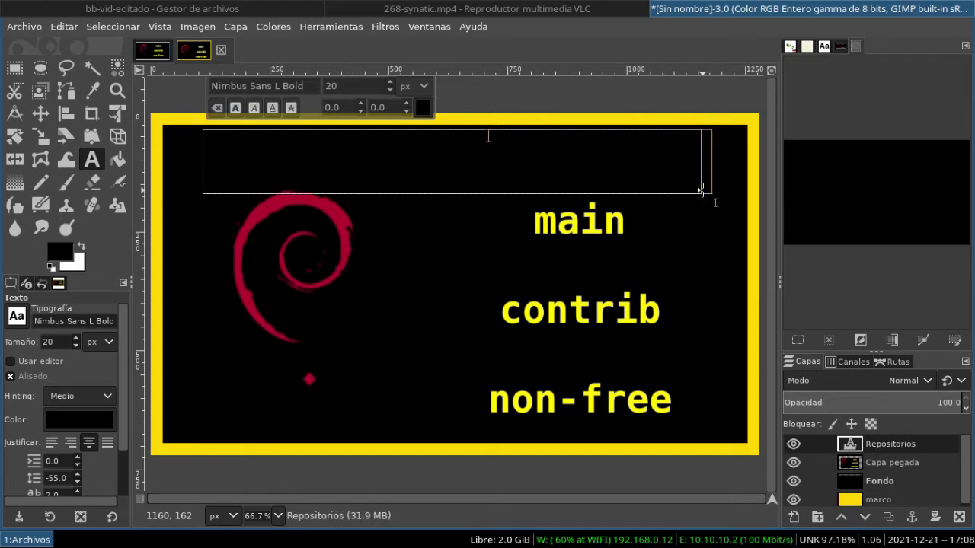
type(" Debian")
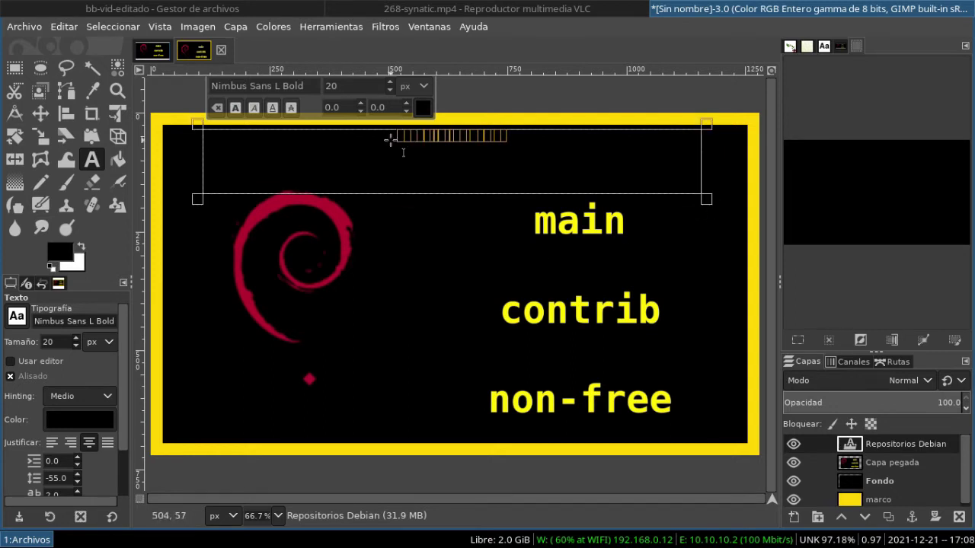
left_click(422, 111)
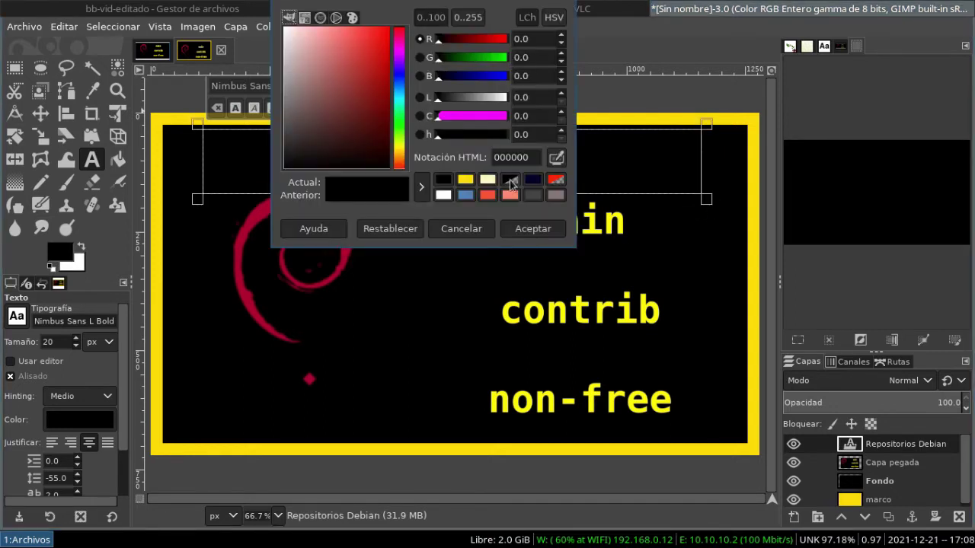
Colour the 'Repositorios Debian' title red at 100 px and widen its text box left and right
left_click(555, 181)
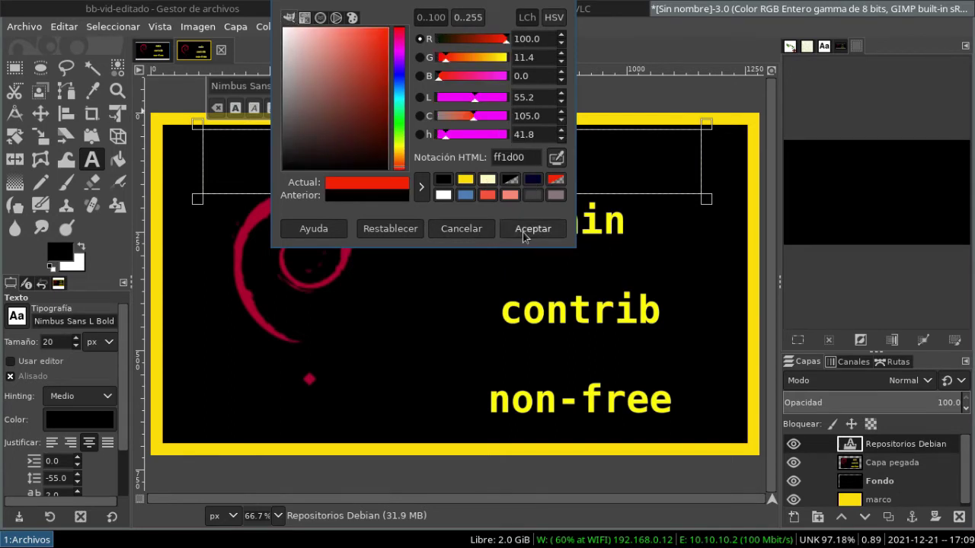
left_click(525, 229)
left_click(392, 83)
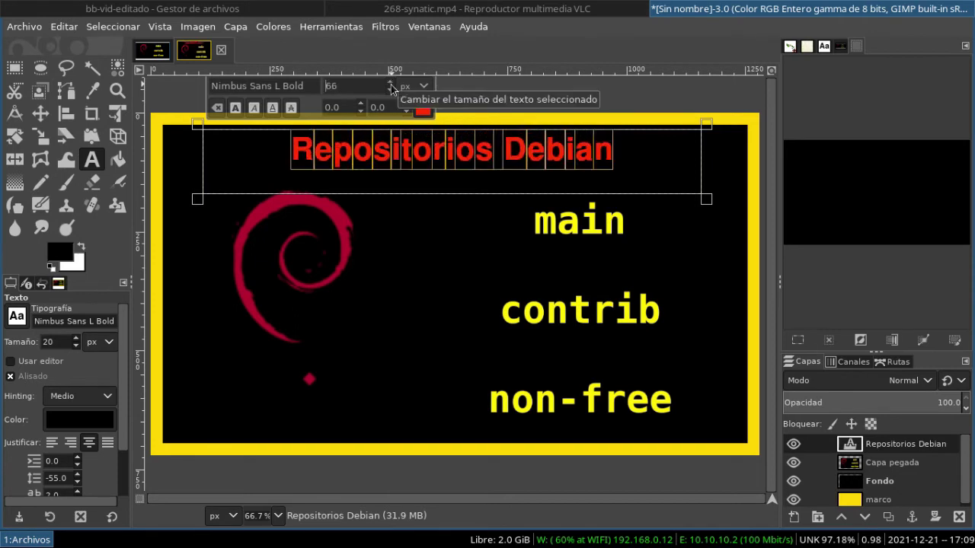
left_click_drag(392, 83, 392, 88)
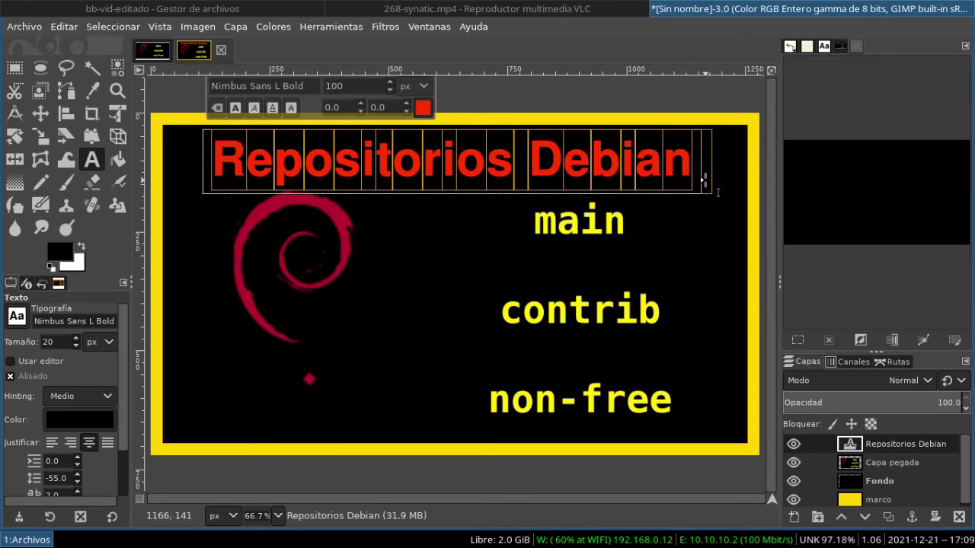
left_click_drag(705, 182, 751, 198)
left_click_drag(198, 198, 162, 202)
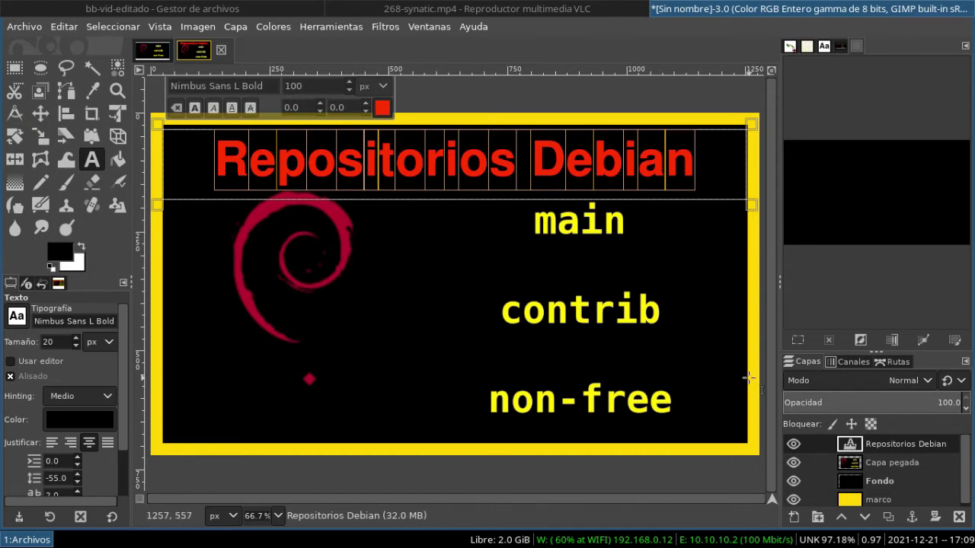
Sample the Debian swirl's crimson with the Color Picker as the foreground colour
left_click(879, 468)
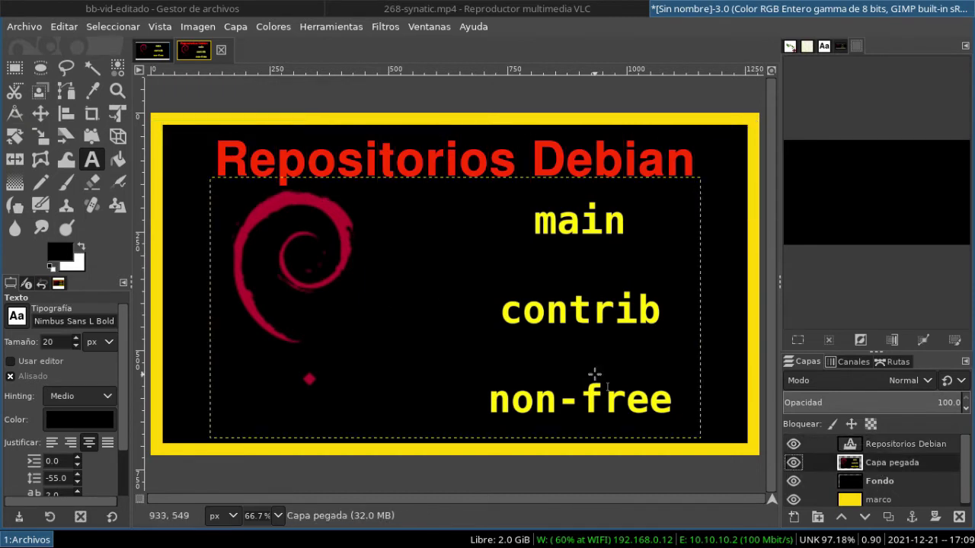
left_click(92, 90)
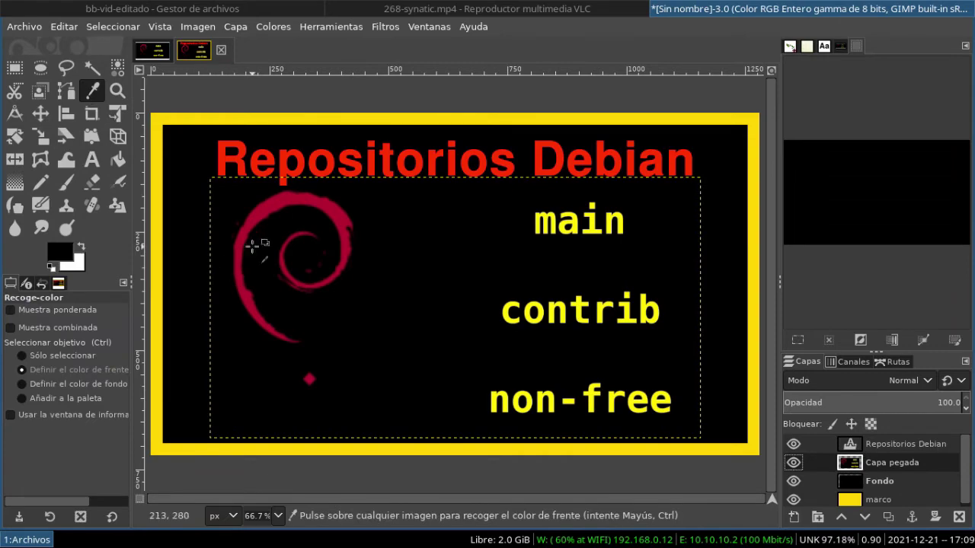
left_click(260, 213)
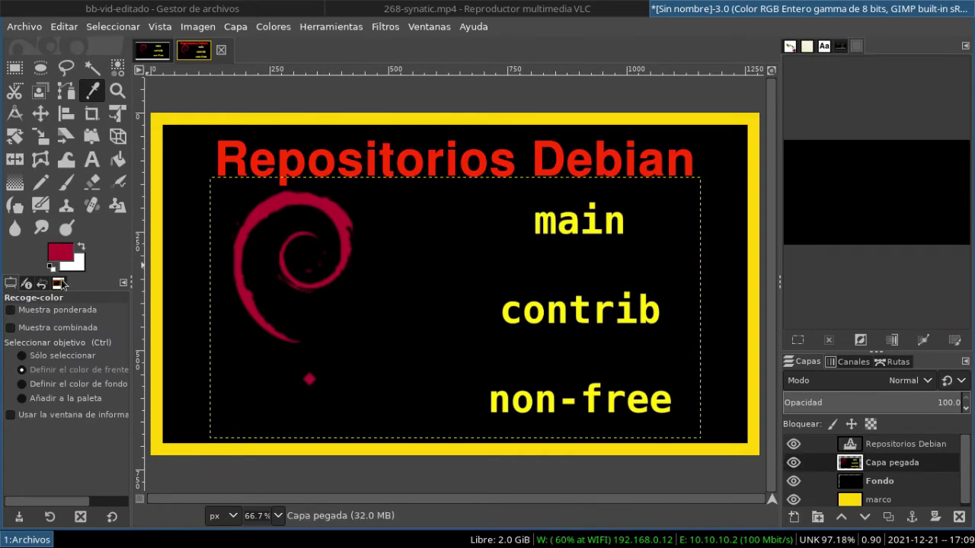
key("t")
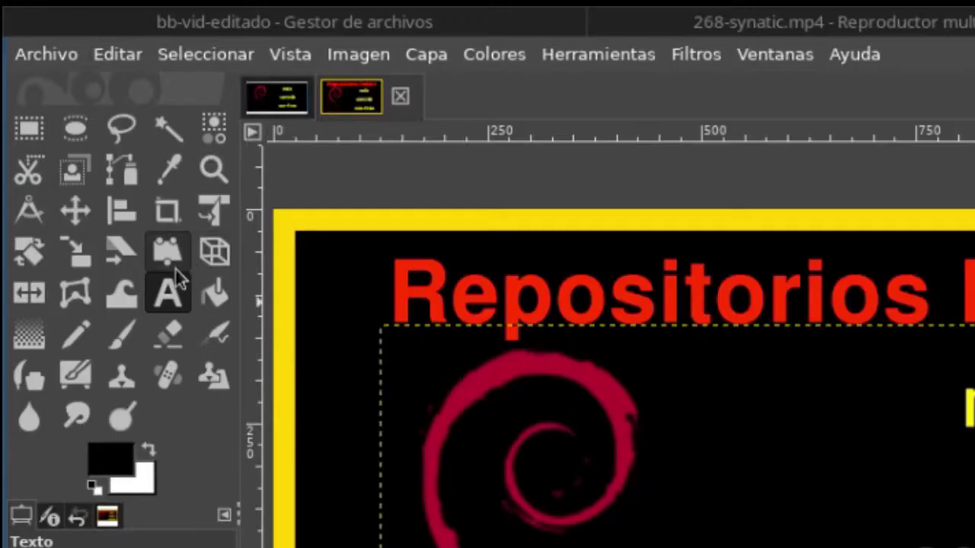
left_click(164, 178)
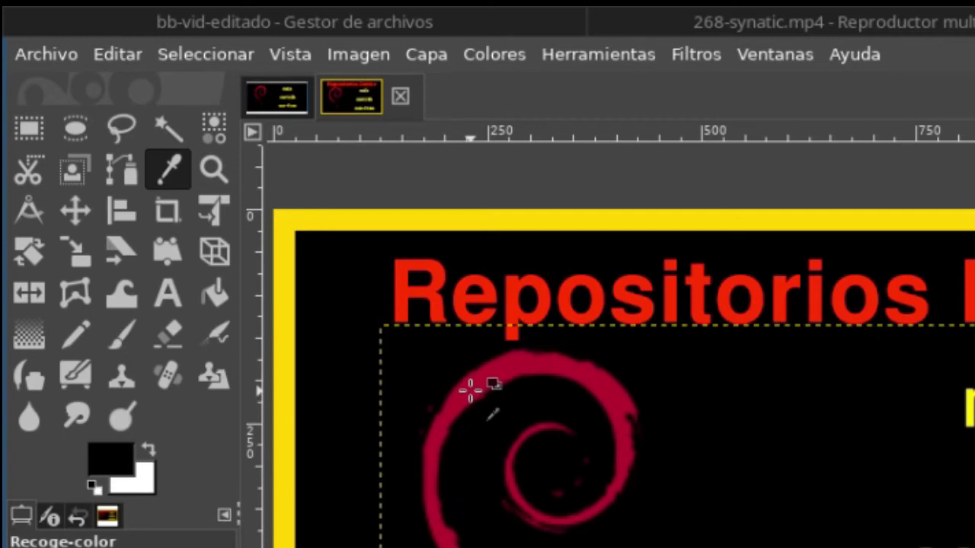
left_click(470, 390)
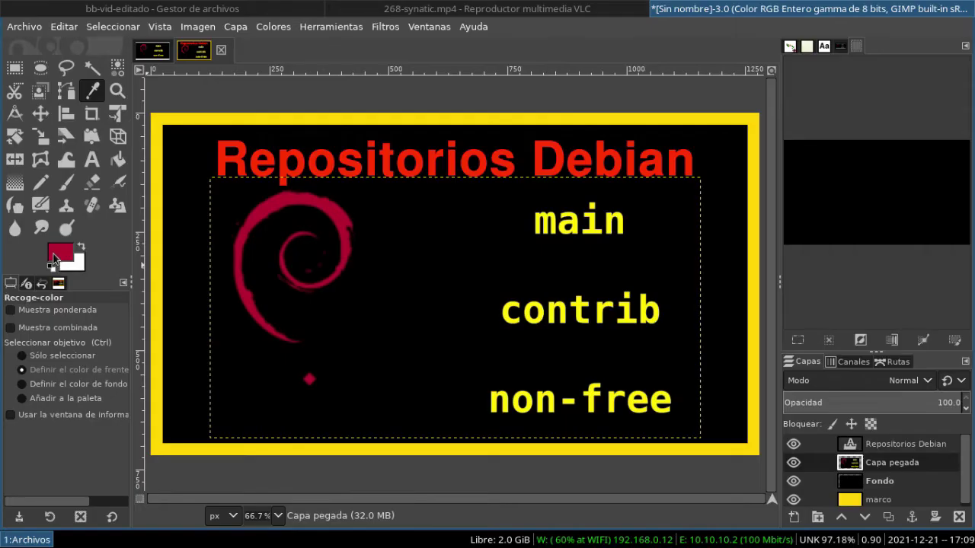
Save the crimson a90030 to the colour history and confirm it as foreground
left_click(101, 482)
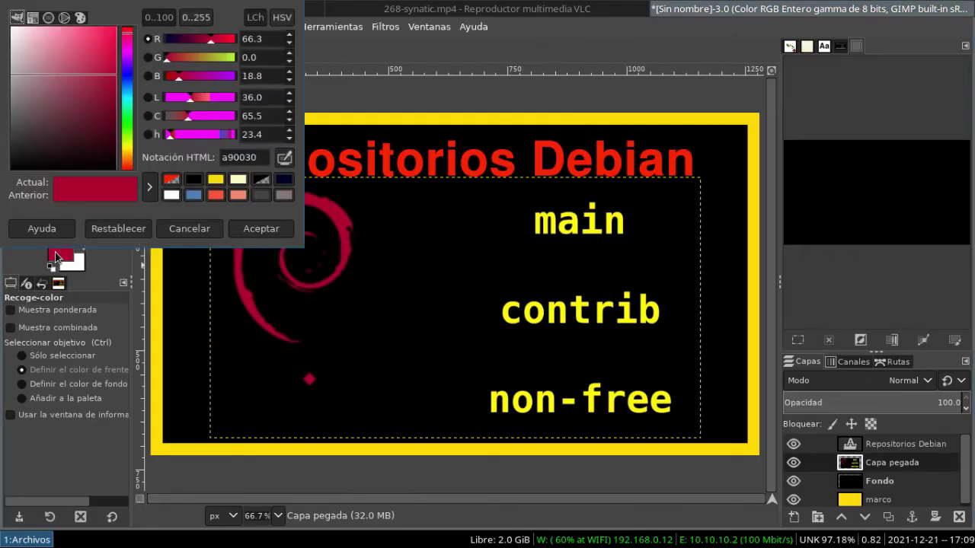
left_click(149, 188)
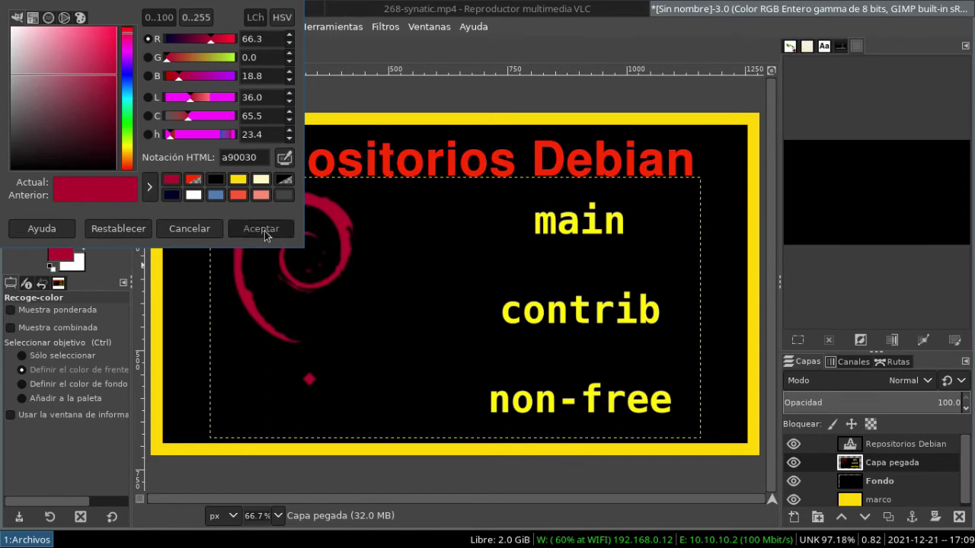
left_click(263, 230)
left_click(91, 160)
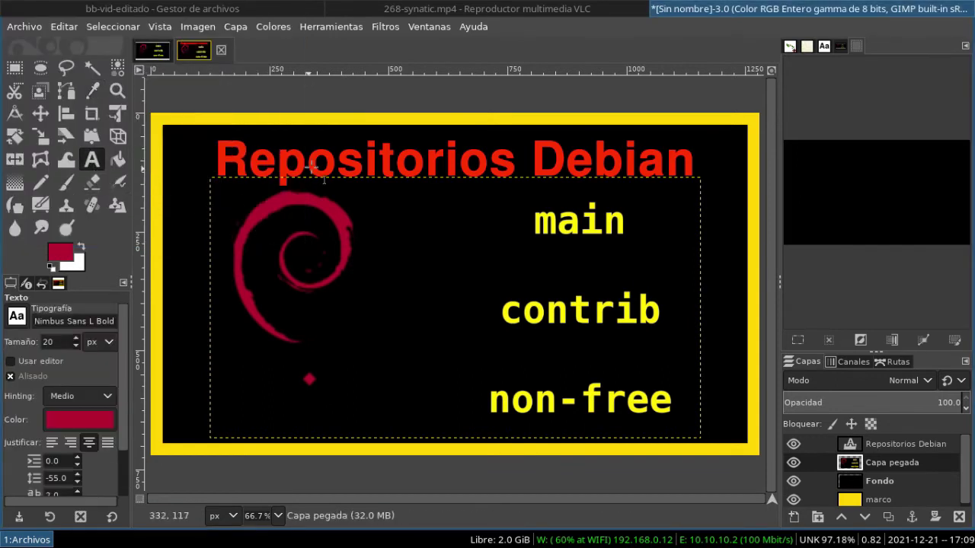
left_click(337, 160)
Colour the whole title text with the crimson history swatch
left_click_drag(692, 160, 204, 169)
left_click(382, 107)
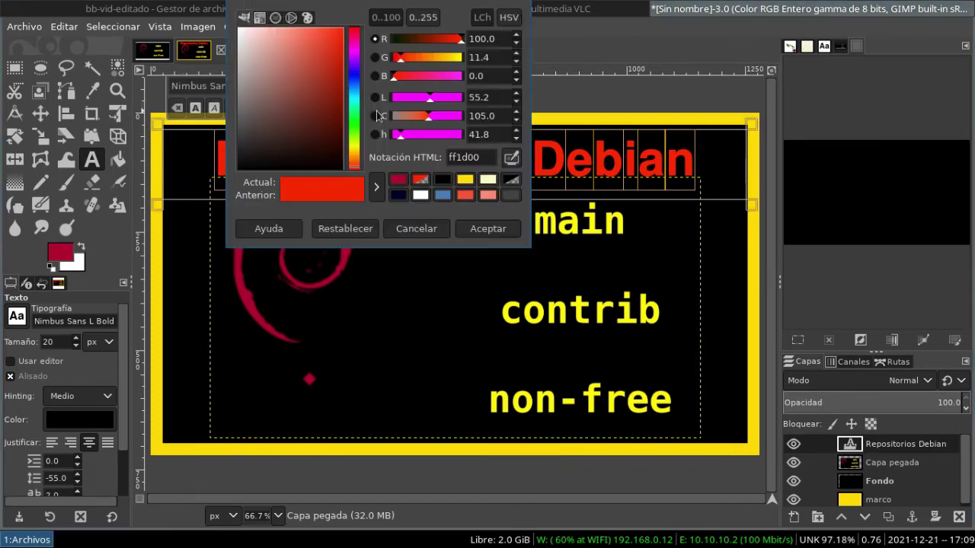
left_click(399, 184)
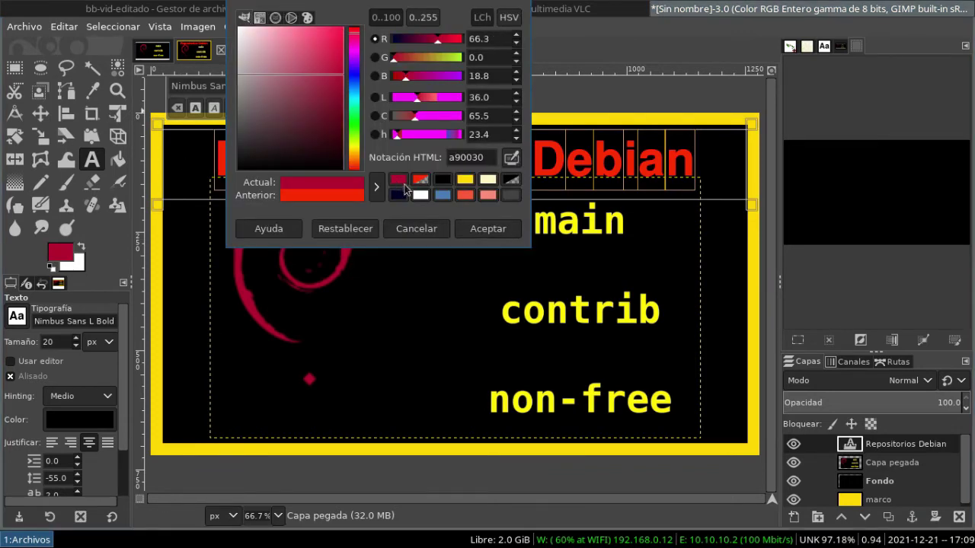
left_click(486, 228)
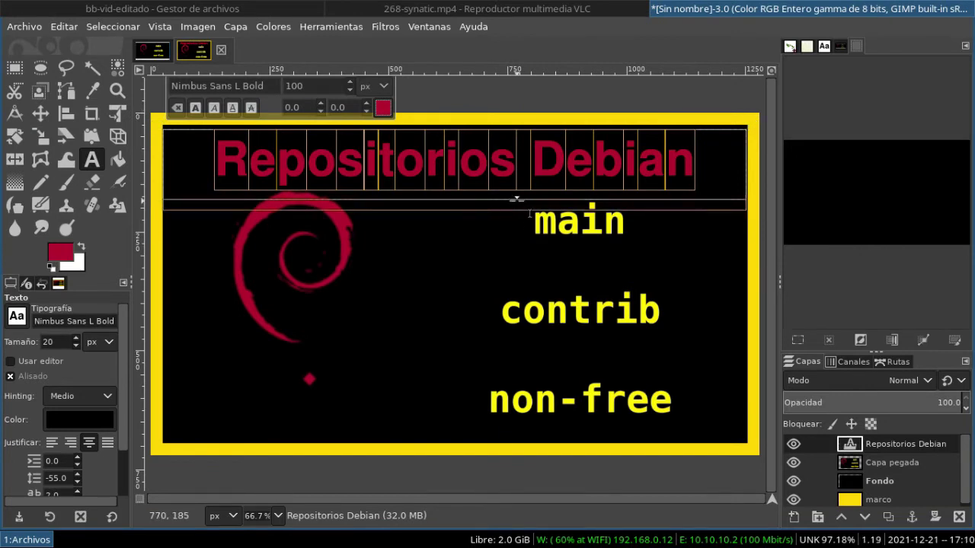
Put 'Debian' on its own line, enlarge the text box, and size the title to 85 px
left_click(522, 170)
key("BackSpace")
key("Return")
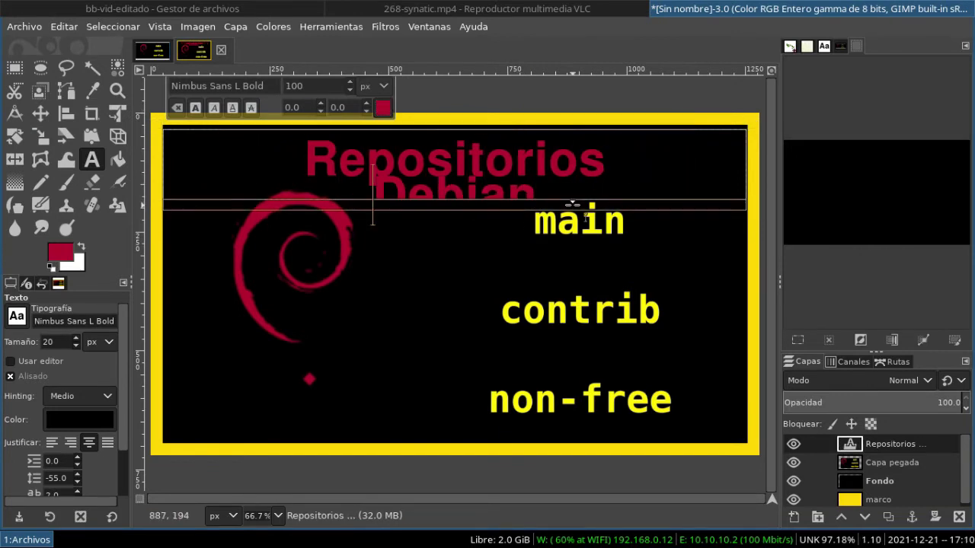
mouse_move(515, 203)
left_mouse_down()
mouse_move(521, 295)
mouse_move(491, 254)
left_mouse_up()
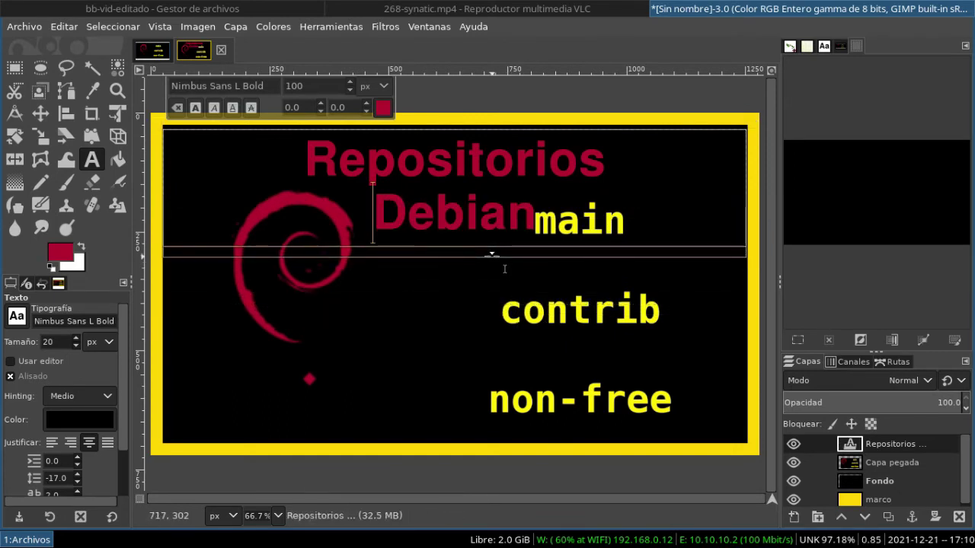
key("ctrl+a")
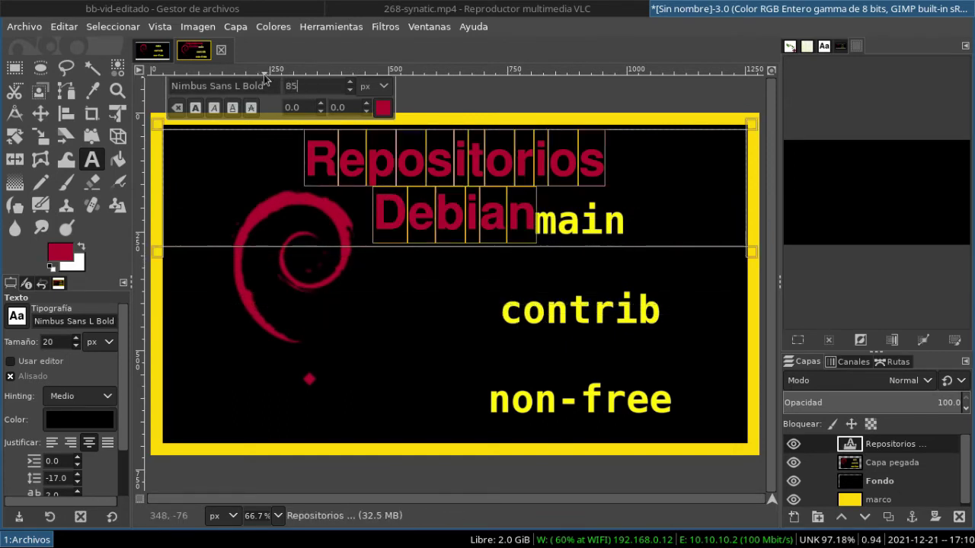
key("Return")
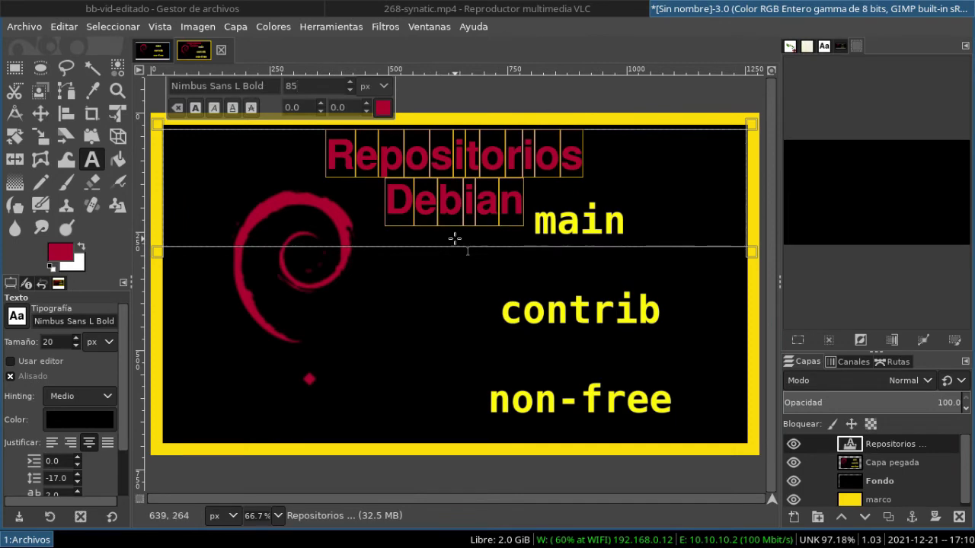
Move the title toward the lower left and the swirl layer upward
key("r")
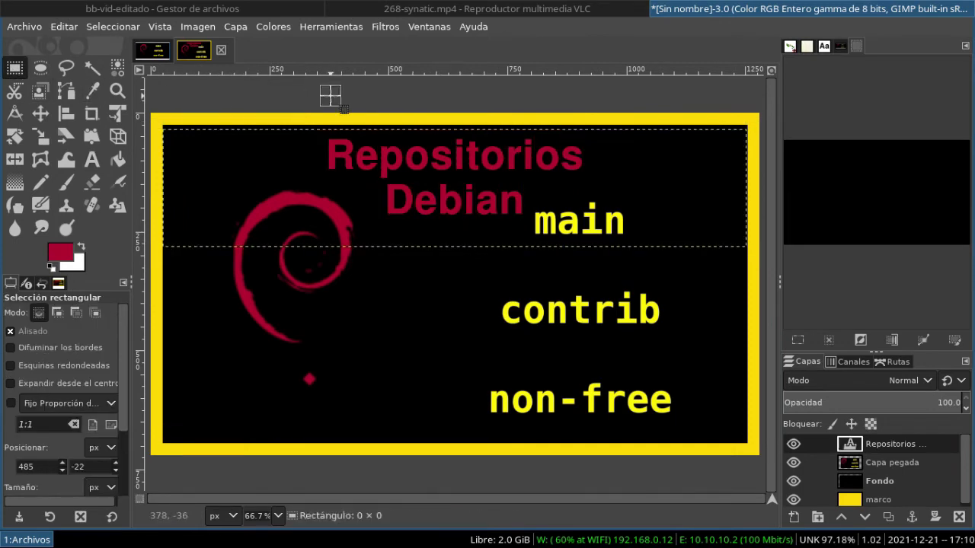
key("shift+Down")
key("shift+Down")
key("shift+Down")
key("shift+Down")
key("shift+Down")
key("shift+Down")
key("shift+Down")
key("shift+Left")
key("shift+Left")
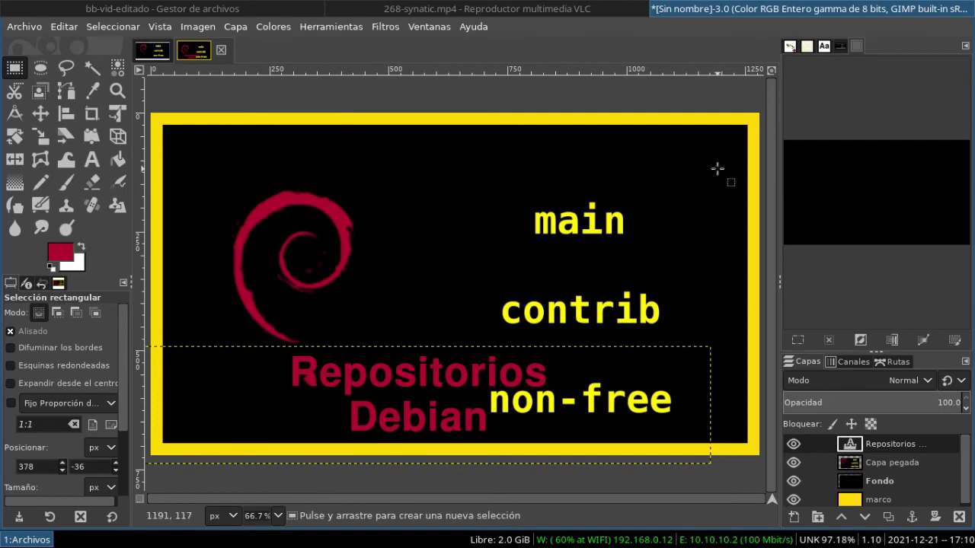
key("Page_Down")
key("shift+Up")
key("shift+Up")
key("shift+Up")
key("shift+Up")
key("shift+Up")
key("shift+Down")
key("shift+Down")
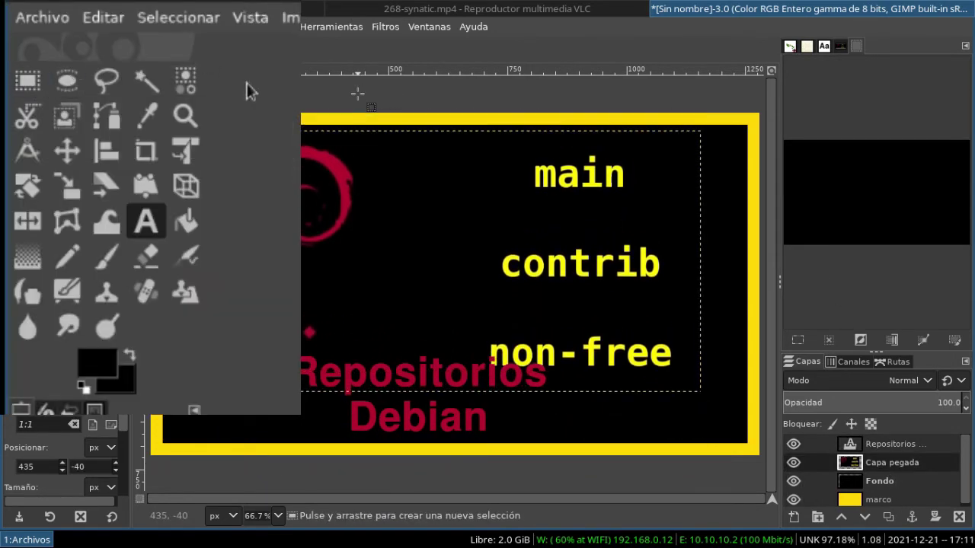
key("alt+c")
Scale the pasted swirl layer to width 1000 and nudge it up slightly
left_click(342, 302)
type("100.0")
left_click(586, 351)
key("shift+Up")
Narrow the title's text box from the right
key("Page_Up")
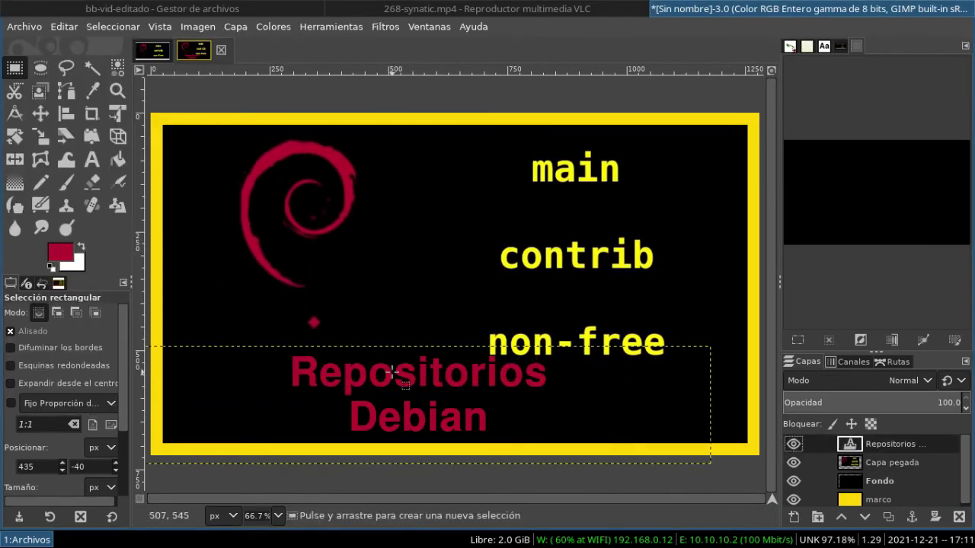
key("t")
left_click(365, 373)
left_click_drag(728, 407, 470, 407)
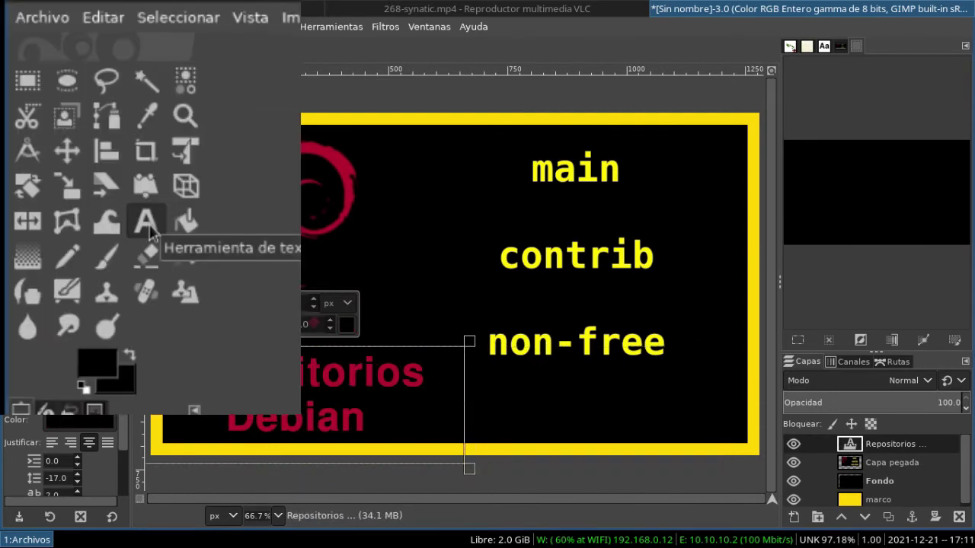
key("r")
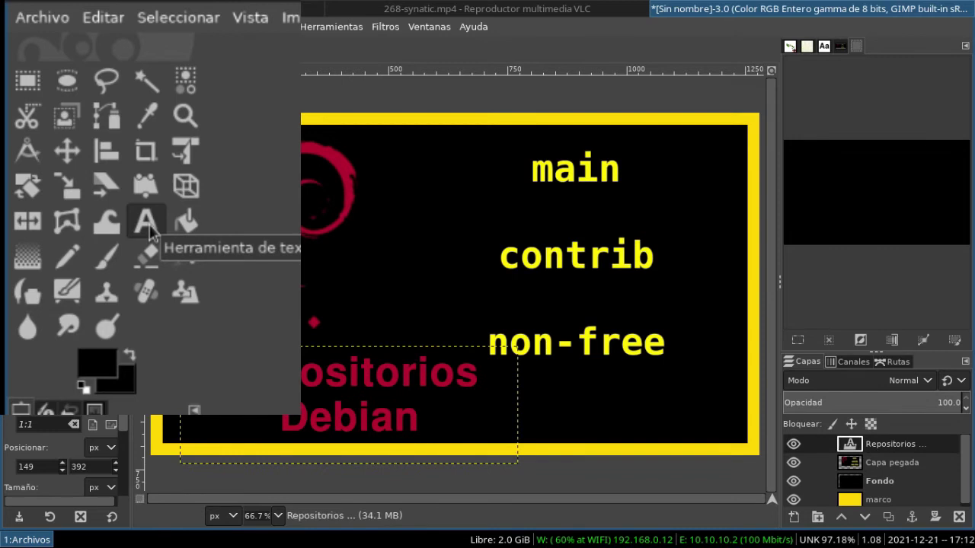
Narrow the title's text box from the left and nudge the title left and up
left_click(149, 229)
left_click_drag(171, 399, 212, 398)
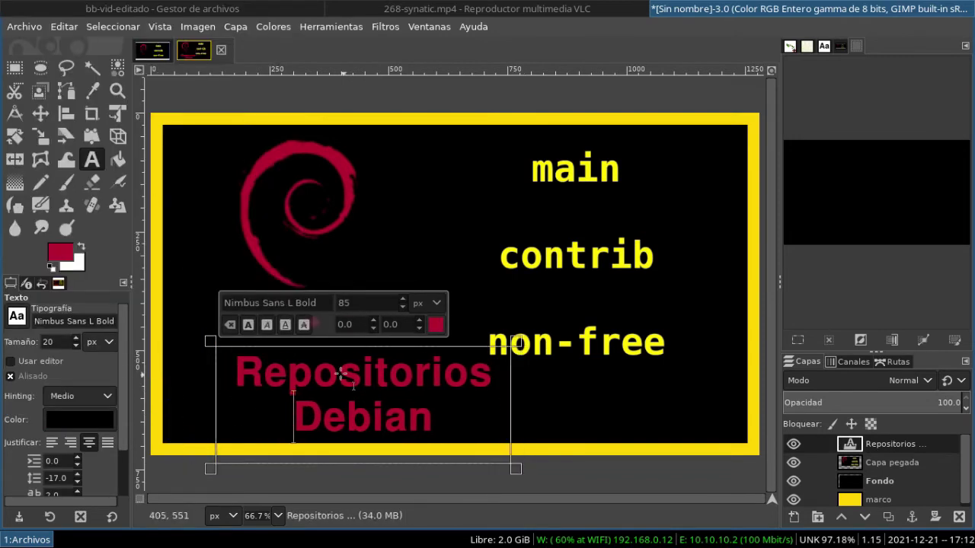
key("r")
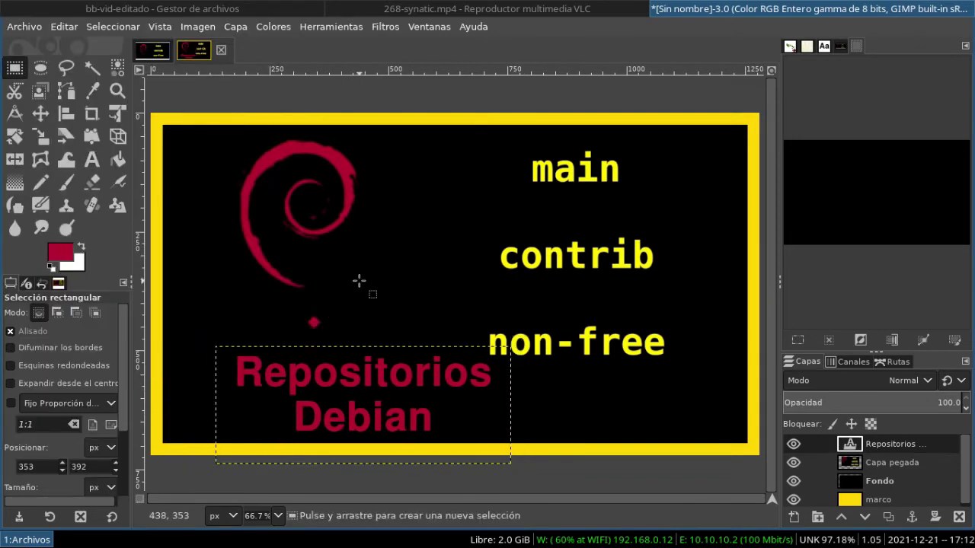
key("shift+Left")
key("shift+Left")
key("shift+Left")
key("shift+Right")
key("shift+Left")
key("shift+Left")
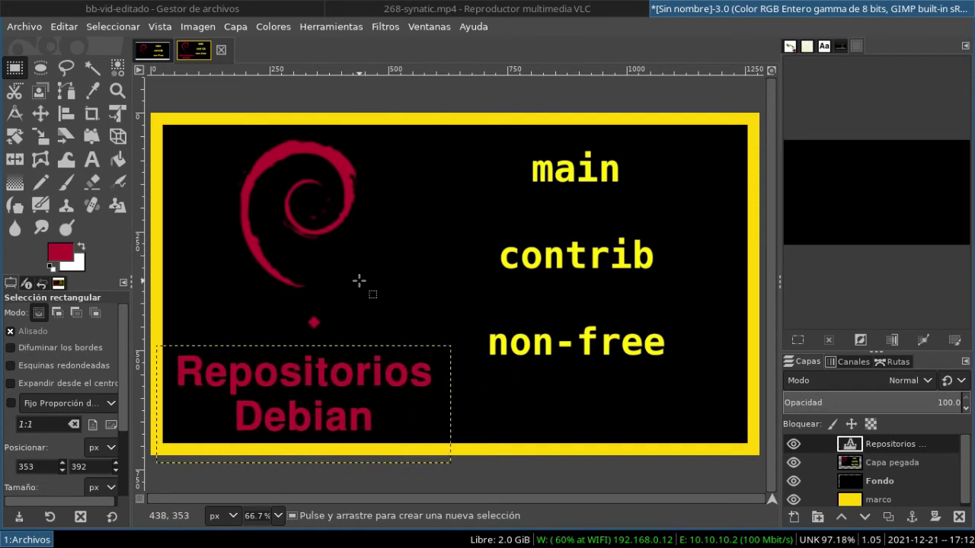
key("Up")
key("Up")
key("Up")
Enlarge the title text, set letter spacing to 1.0, and bring the file manager forward
left_click(91, 159)
left_click(305, 365)
key("ctrl+a")
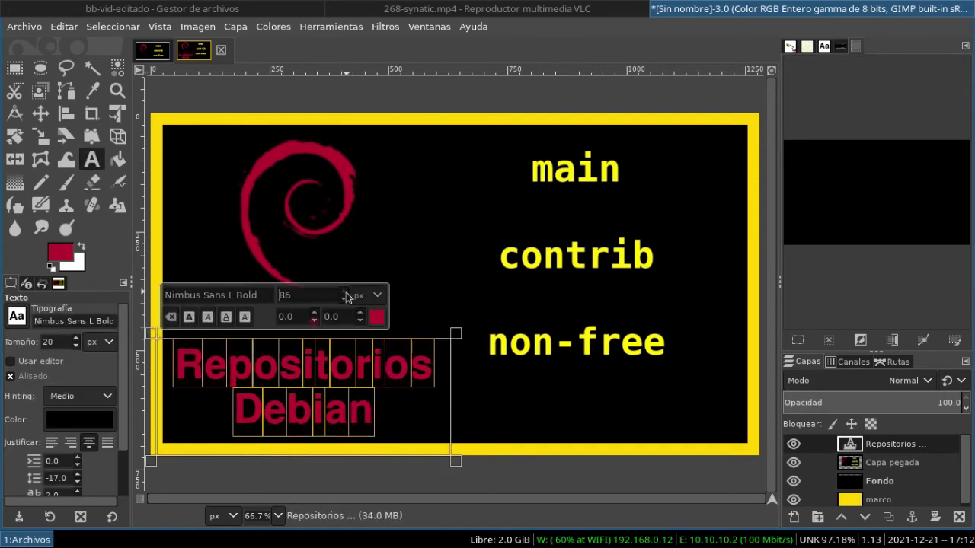
scroll(308, 294, "up", 5)
left_click_drag(478, 411, 472, 448)
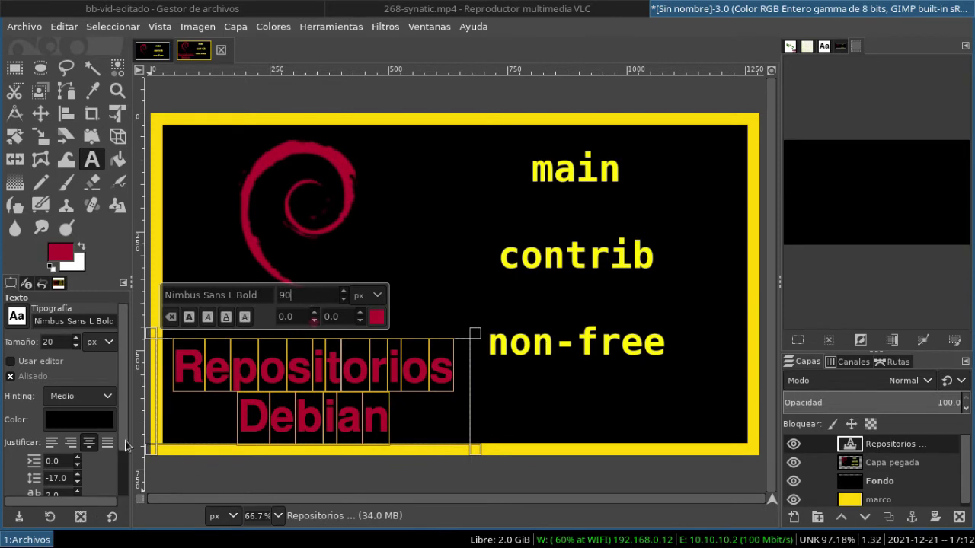
scroll(126, 446, "down", 2)
left_click(77, 467)
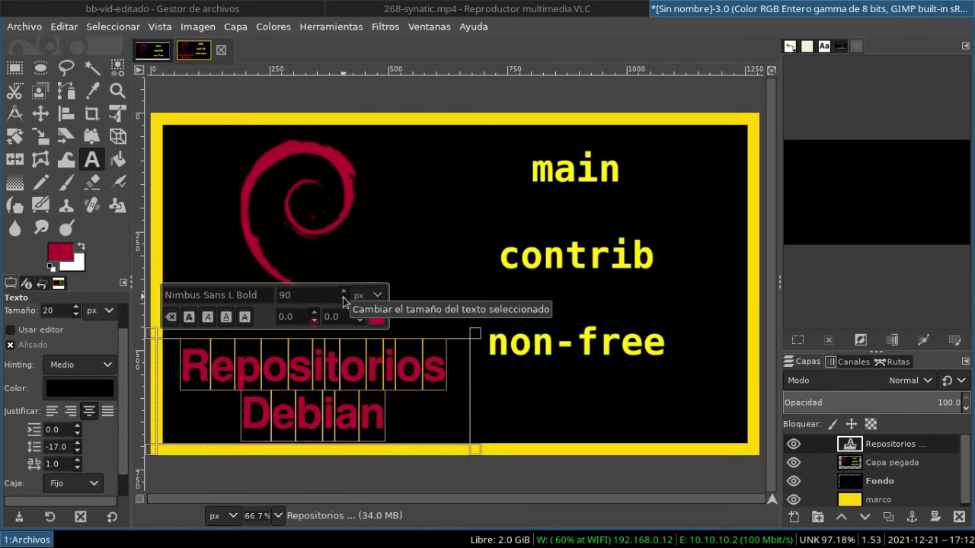
scroll(344, 297, "up", 5)
key("r")
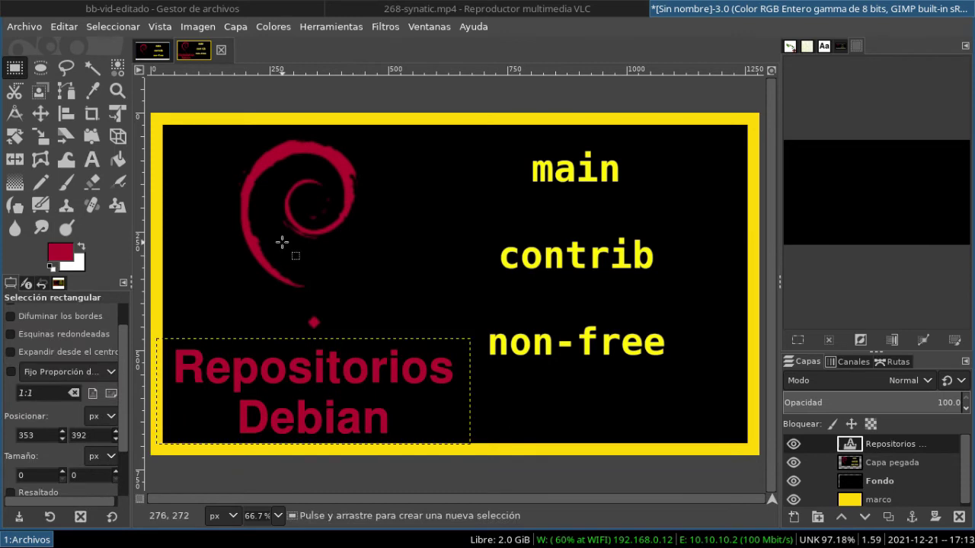
key("Left")
key("Left")
key("Left")
key("Left")
key("Left")
key("Left")
key("Left")
key("Left")
key("Left")
key("Left")
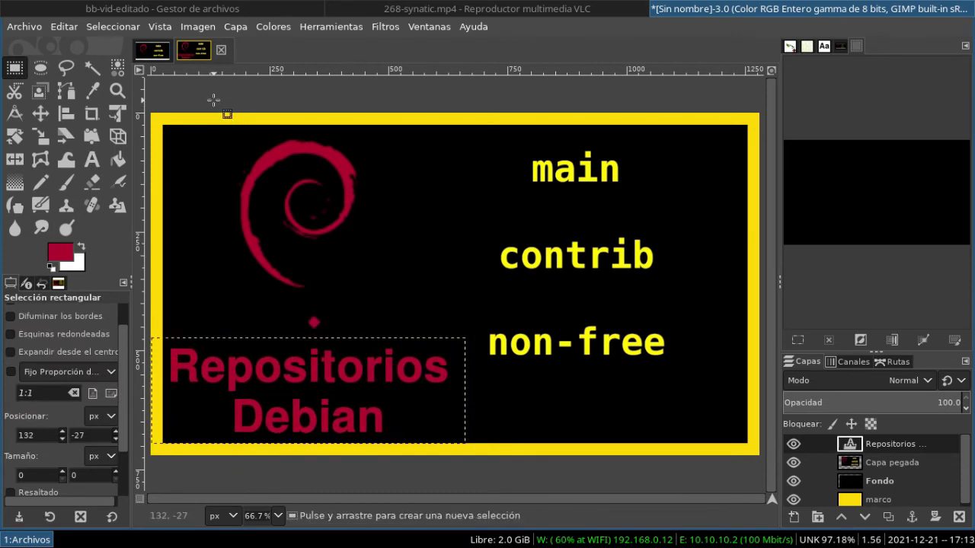
left_click(162, 8)
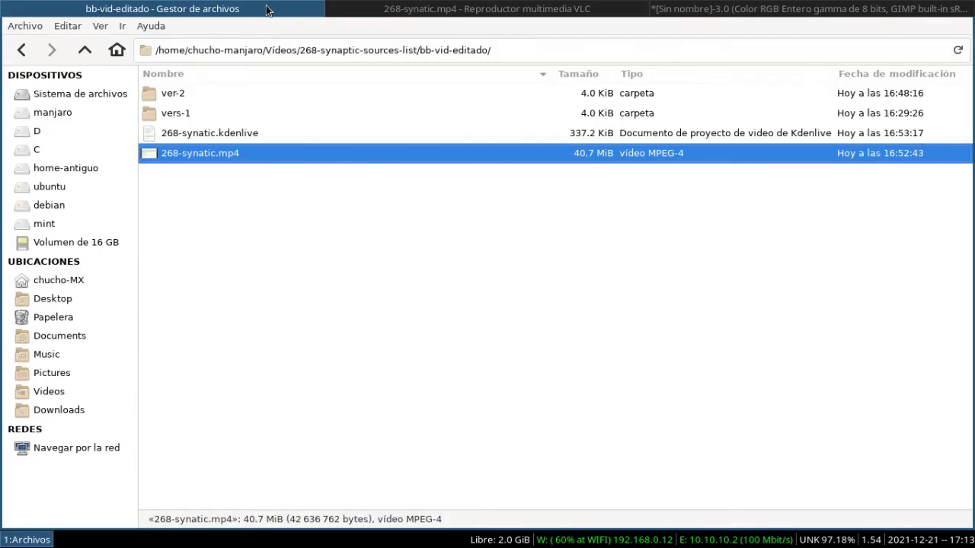
Browse to the other user's Vídeos/00-logos folder and open 1200px-Tux.svg.png with GIMP
left_click(116, 50)
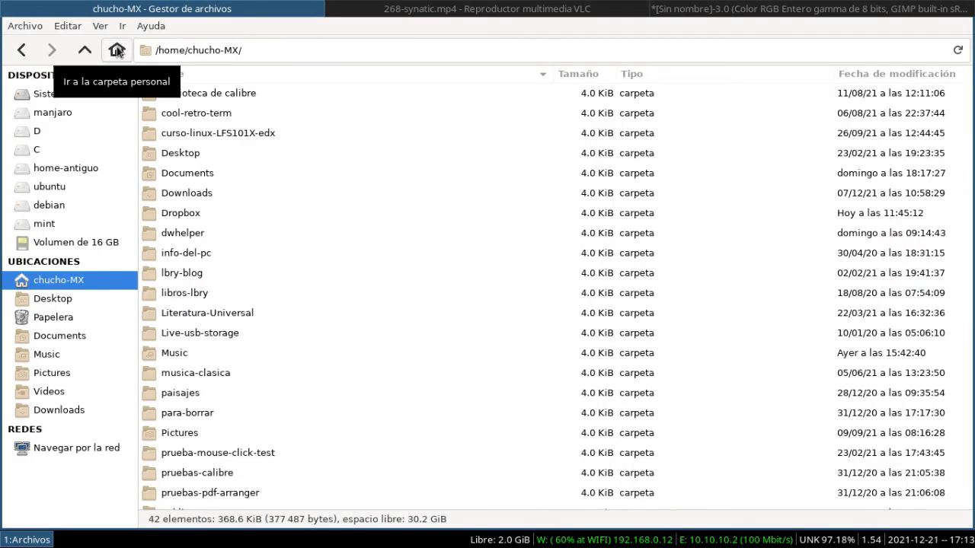
left_click(84, 50)
double_click(202, 116)
double_click(185, 296)
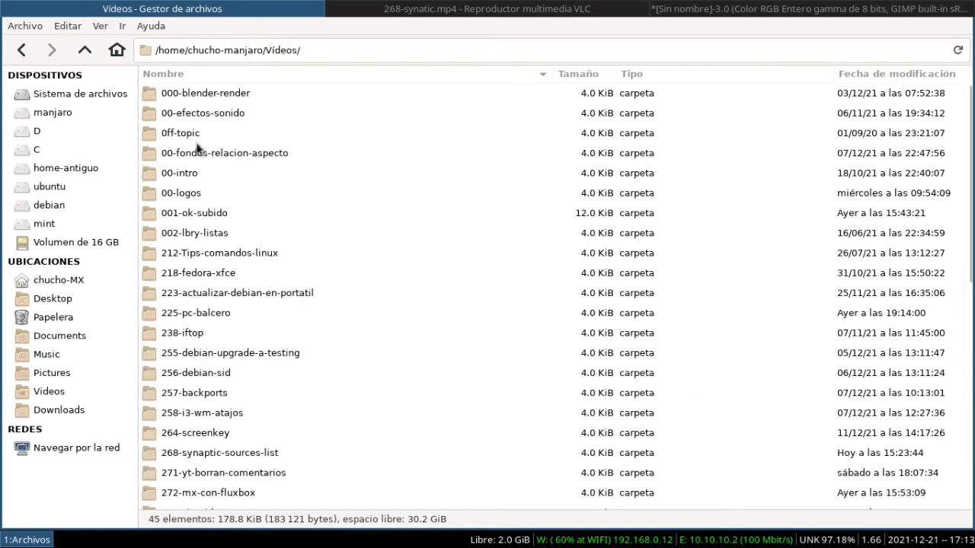
double_click(189, 196)
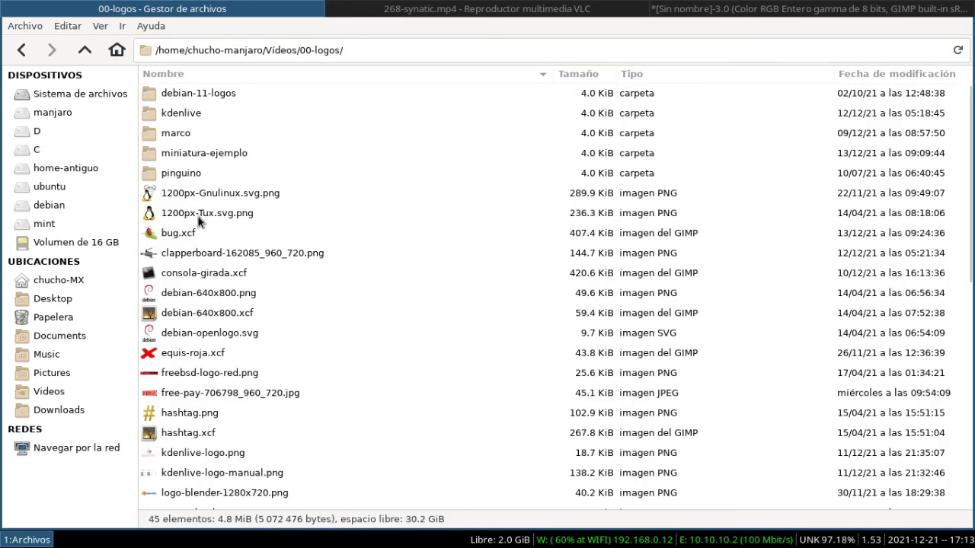
right_click(194, 221)
mouse_move(297, 264)
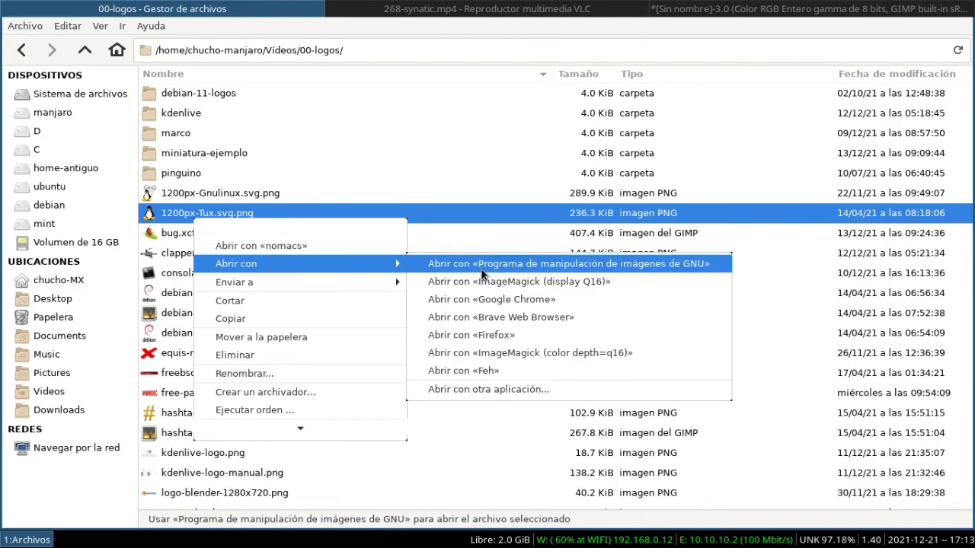
left_click(481, 265)
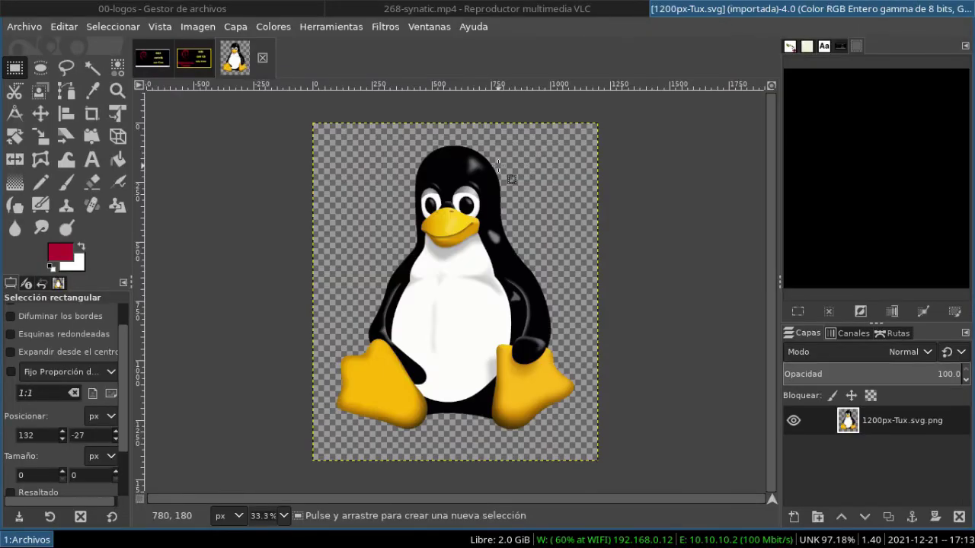
Select all of the Tux image and copy it
left_click(121, 27)
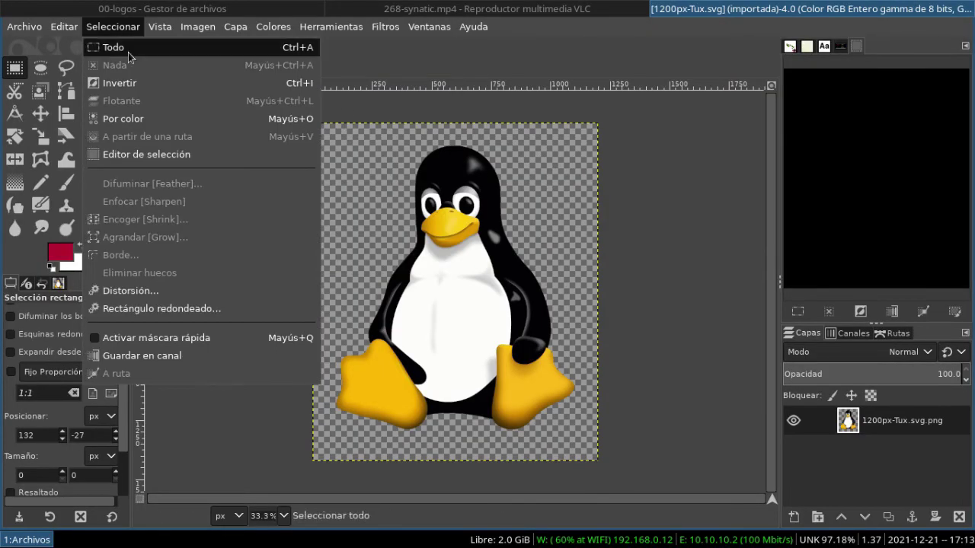
left_click(95, 44)
key("ctrl+c")
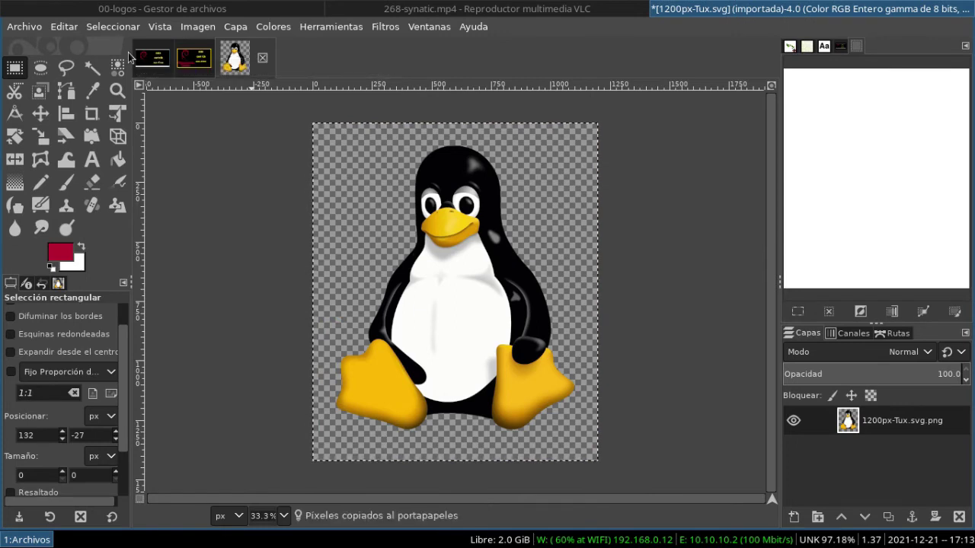
Paste the penguin into the banner as a new layer, then delete it and select the marco layer
left_click(202, 55)
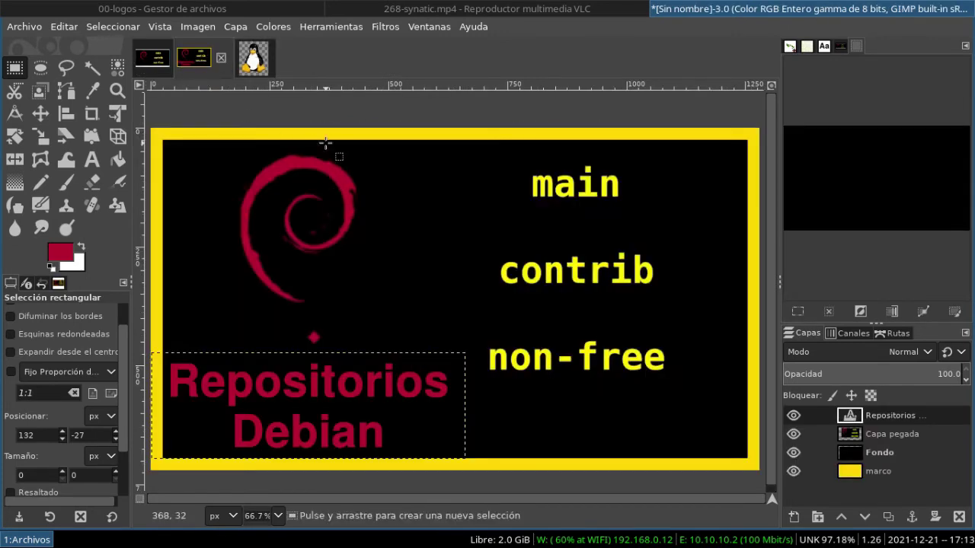
key("ctrl+v")
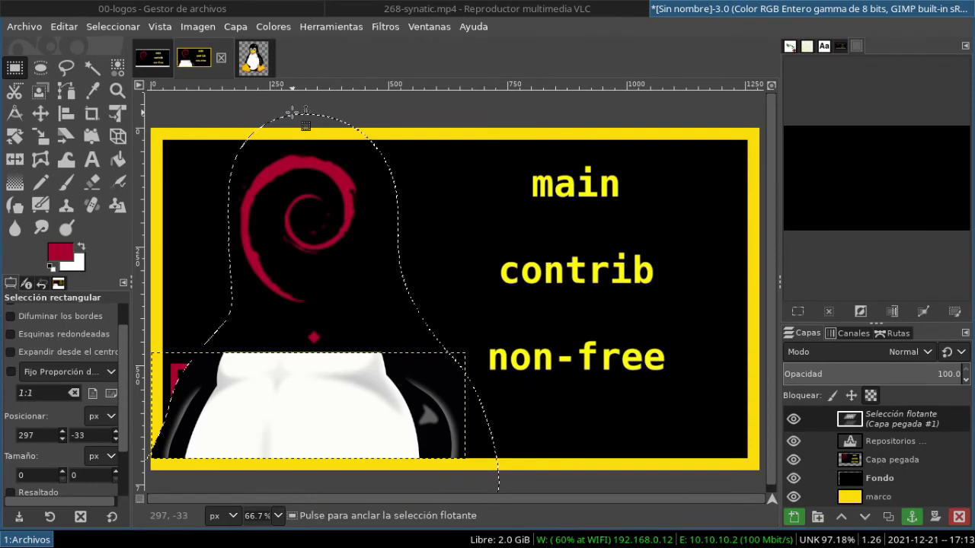
left_click(237, 27)
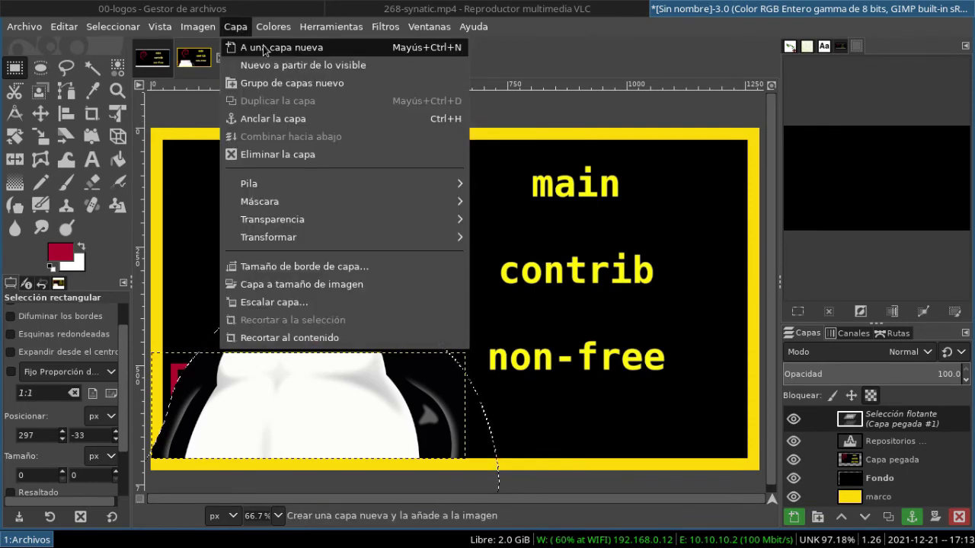
left_click(264, 48)
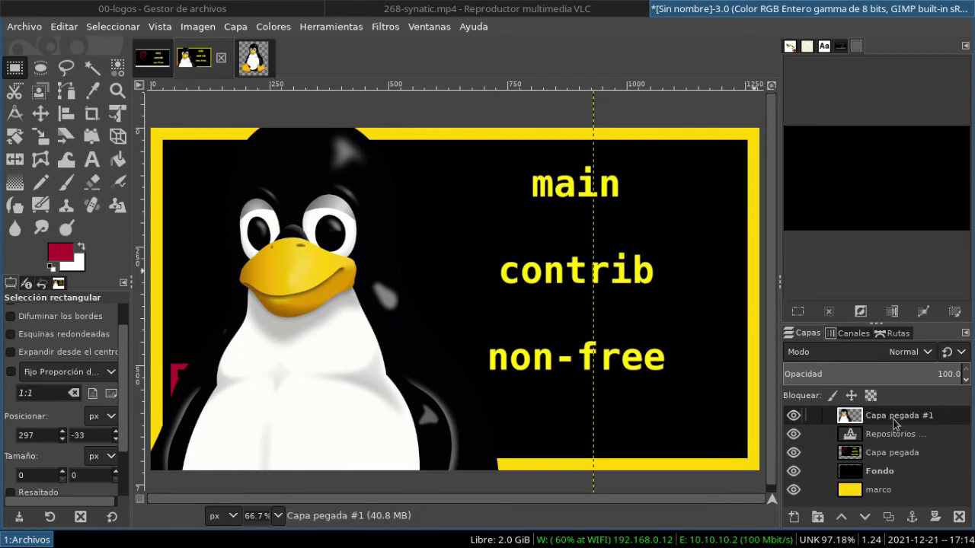
left_click(959, 517)
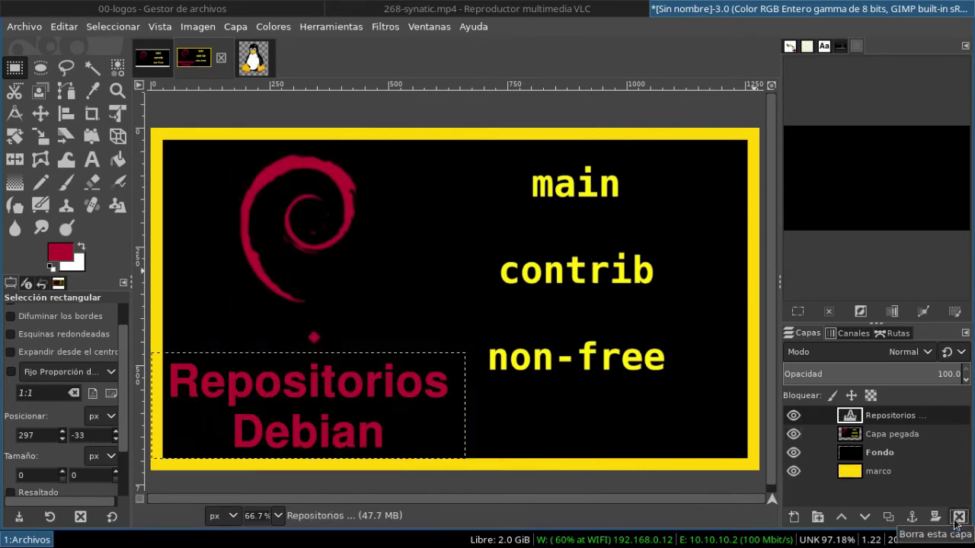
left_click(882, 472)
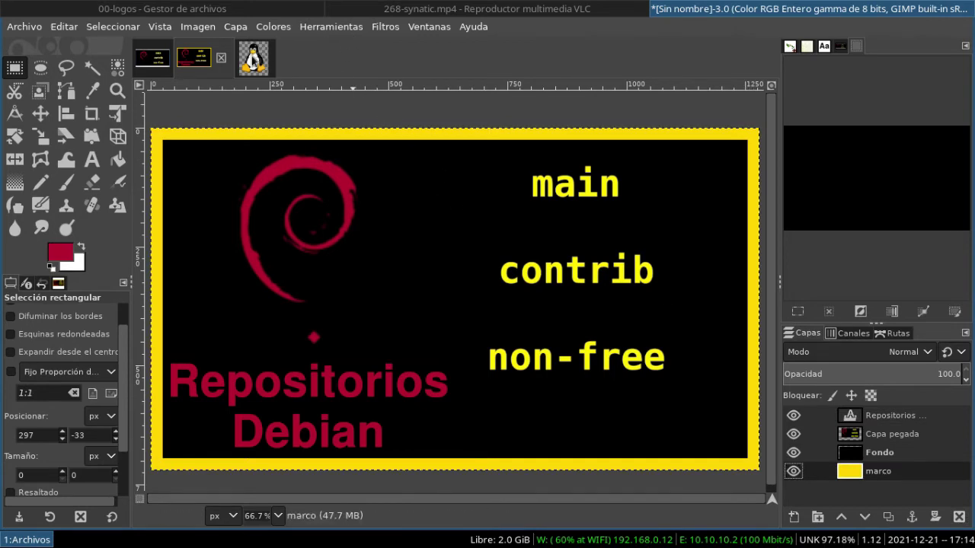
Select all of the Tux image again and copy it
left_click(254, 57)
left_click(125, 34)
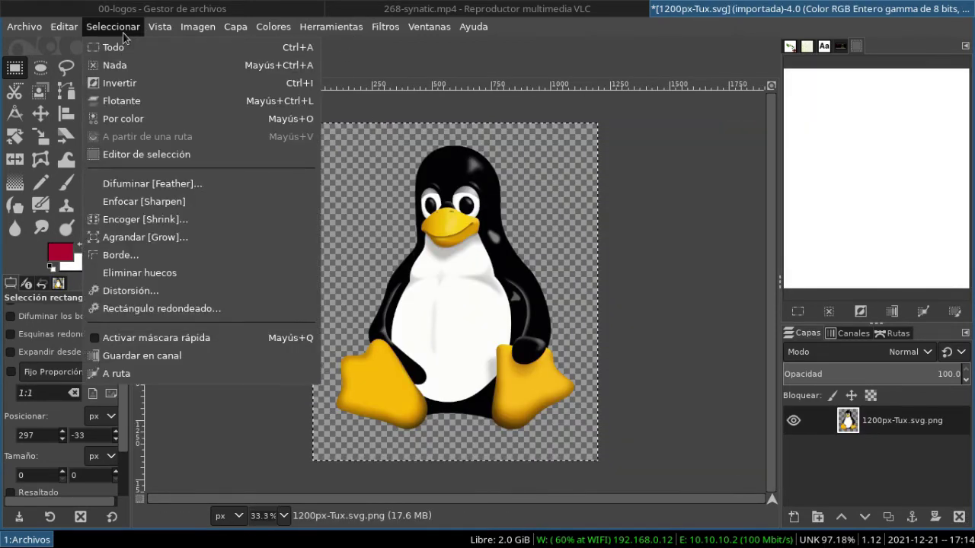
key("ctrl+c")
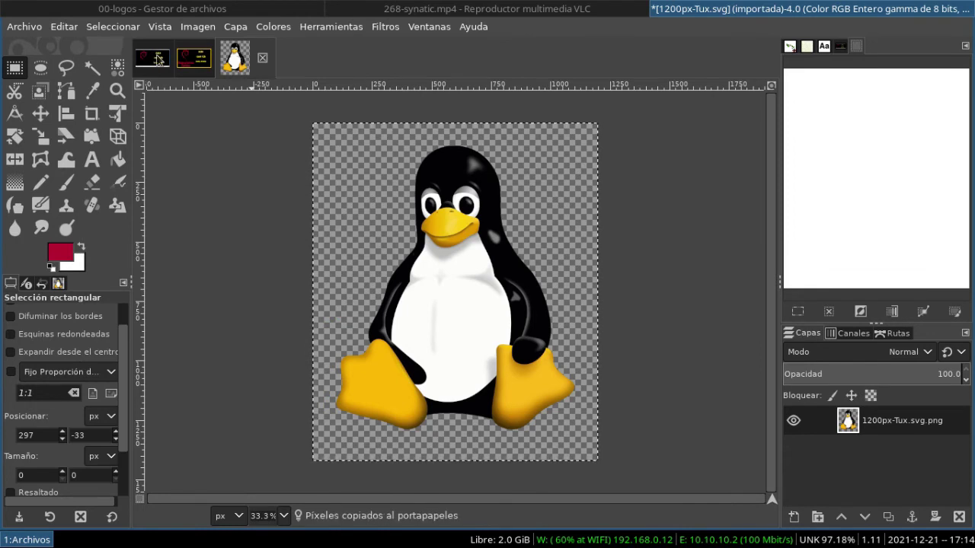
Paste the penguin into the banner as layer Capa pegada #1 and raise it to the top
left_click(189, 58)
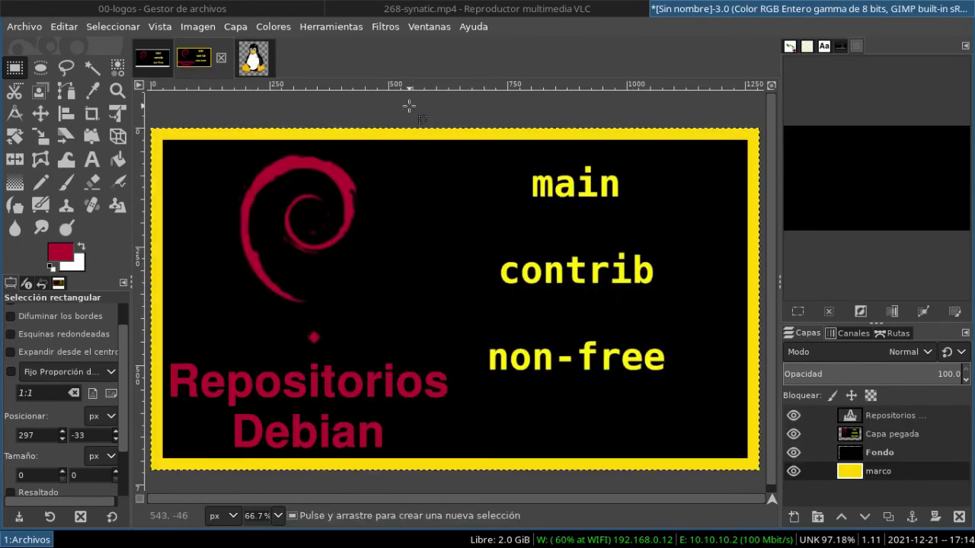
key("ctrl+v")
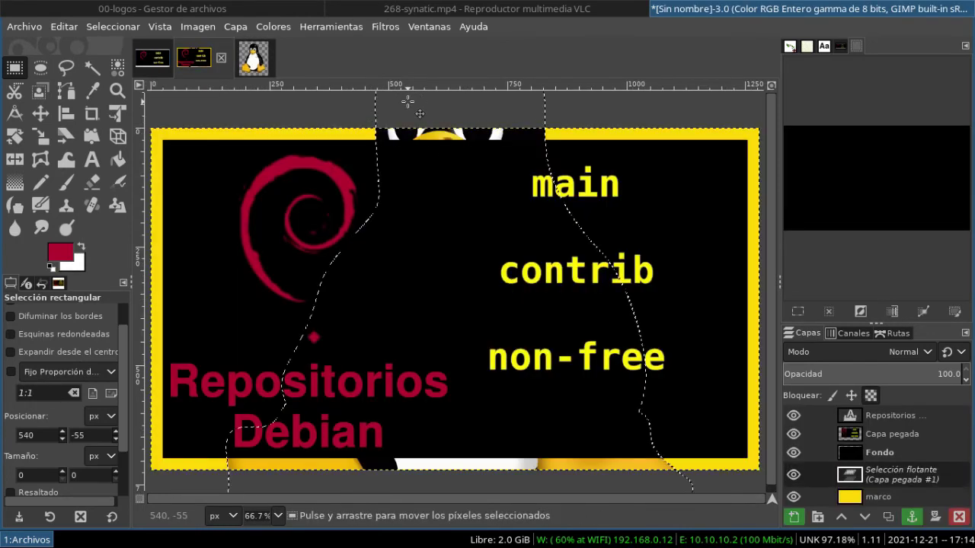
left_click(235, 26)
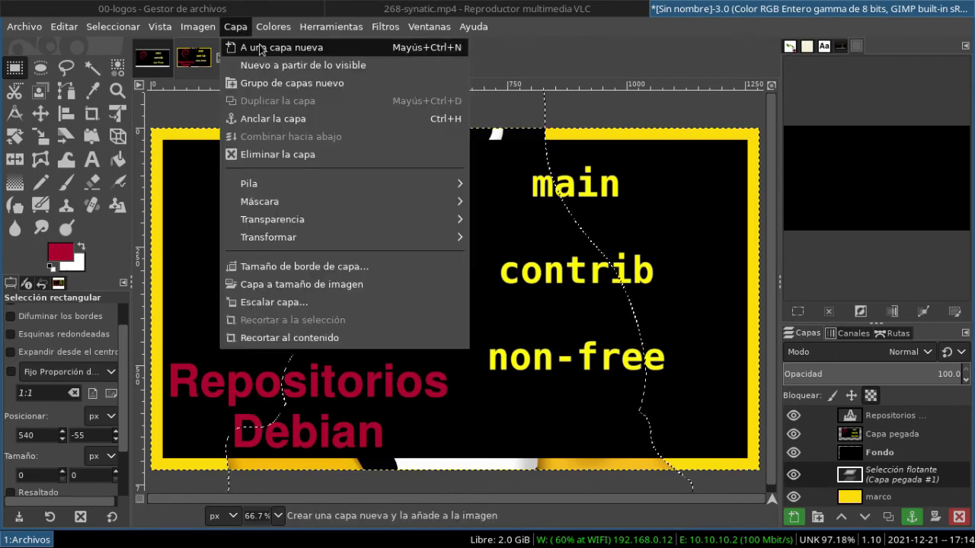
left_click(260, 46)
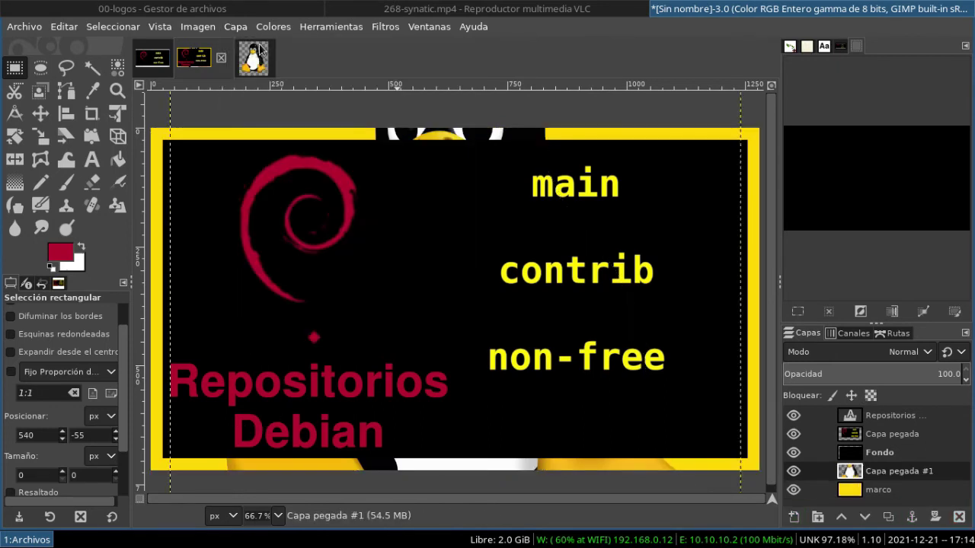
left_click(841, 517)
left_click(841, 518)
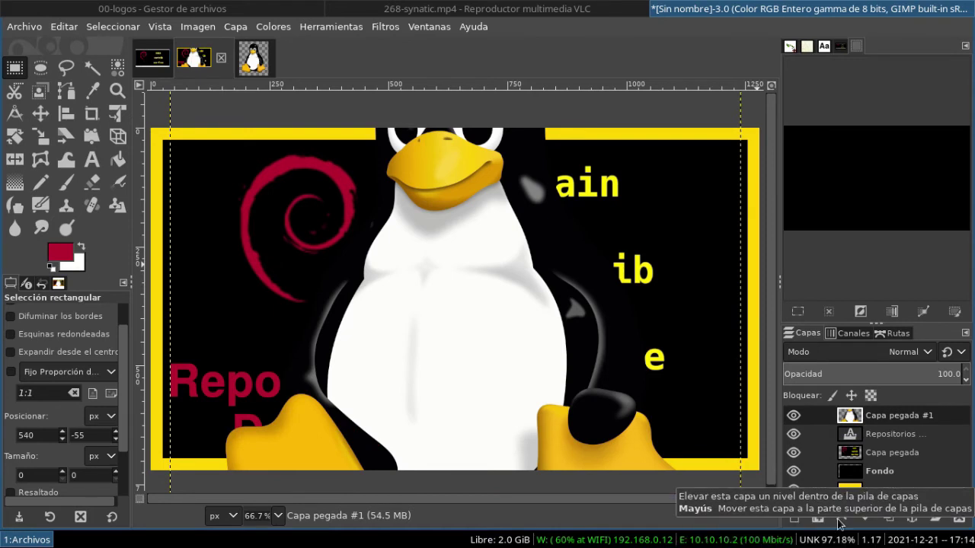
left_click(230, 27)
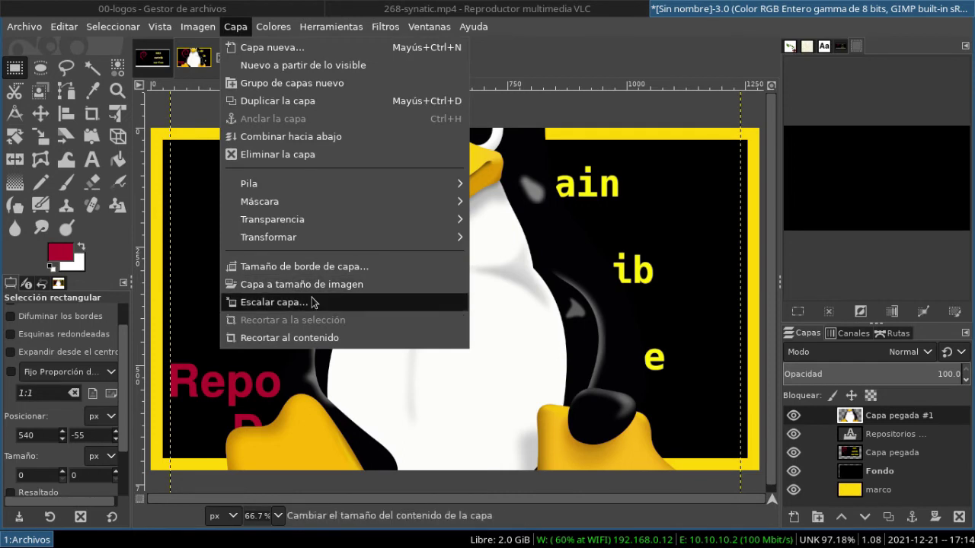
Scale the penguin layer to 400 px wide and nudge it to the bottom right below non-free
left_click(313, 303)
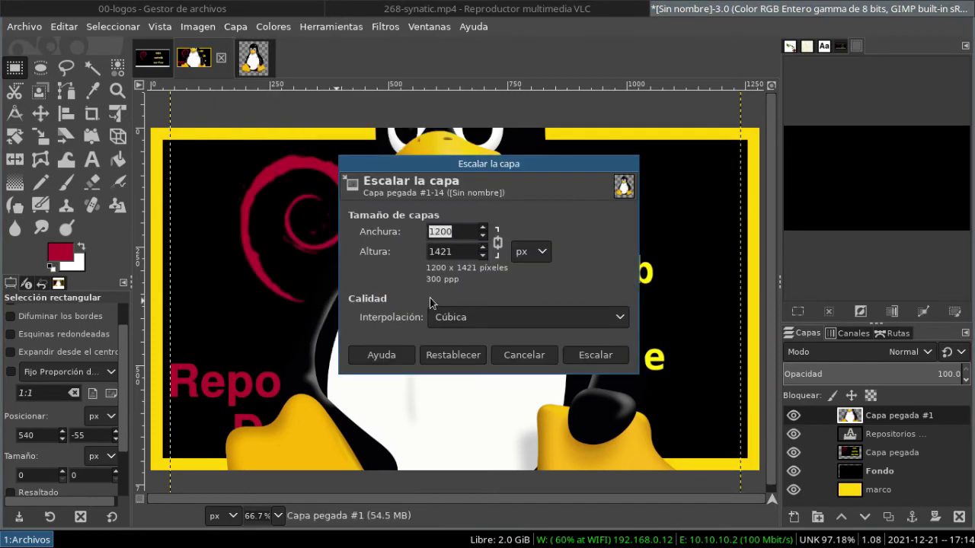
type("400")
left_click(580, 364)
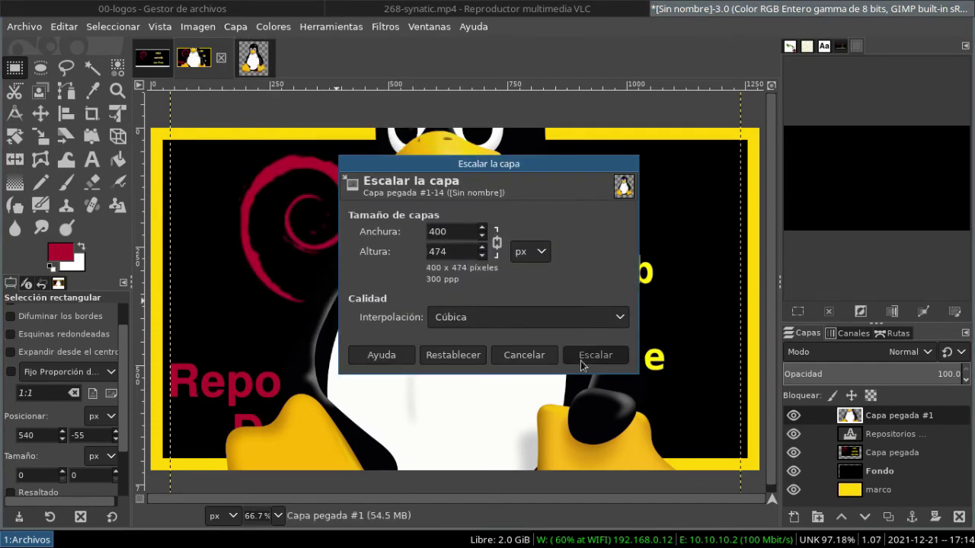
key("shift+Down")
key("shift+Down")
key("shift+Down")
key("shift+Down")
key("shift+Down")
key("shift+Right")
key("shift+Right")
key("shift+Right")
key("shift+Left")
key("shift+Down")
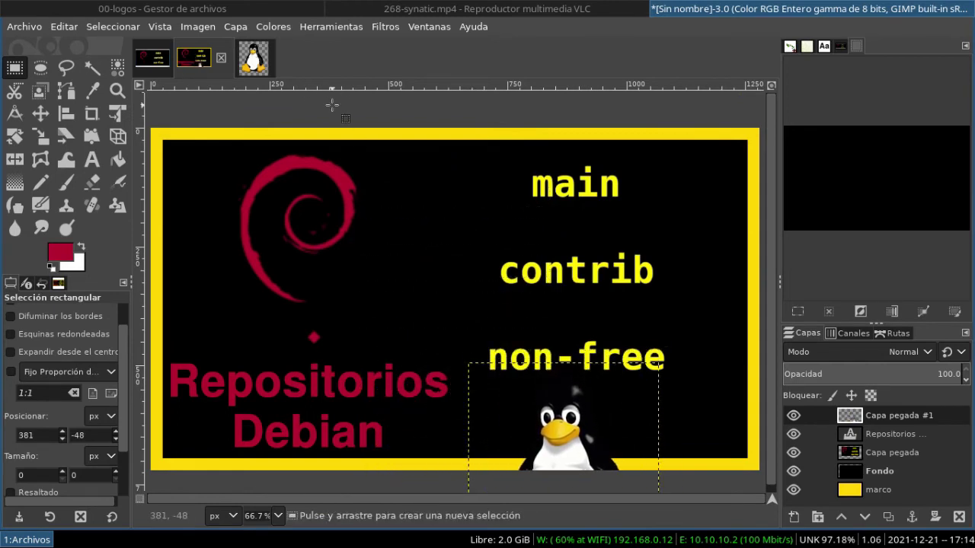
Rename the penguin layer 'tux', make white the foreground colour, and paste a copy of it
double_click(885, 420)
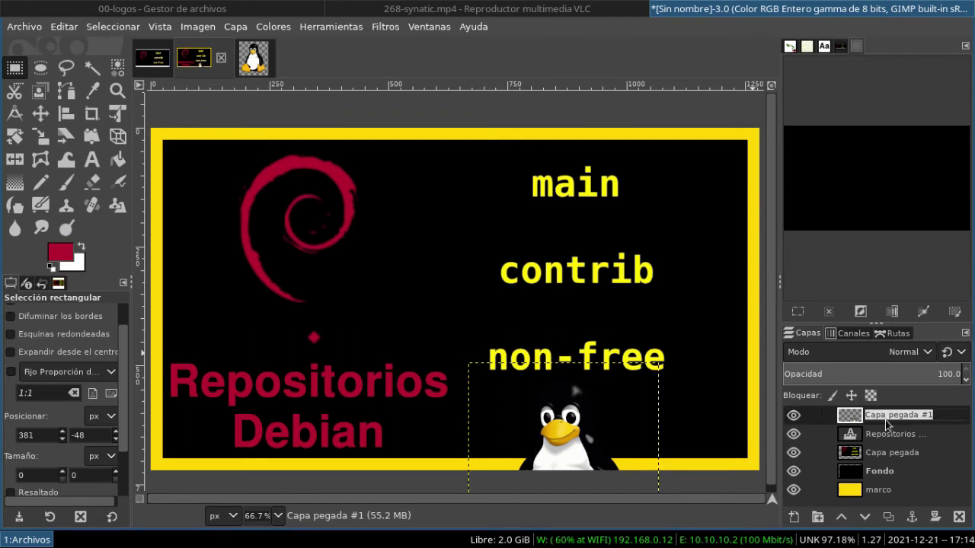
type("tux")
key("Return")
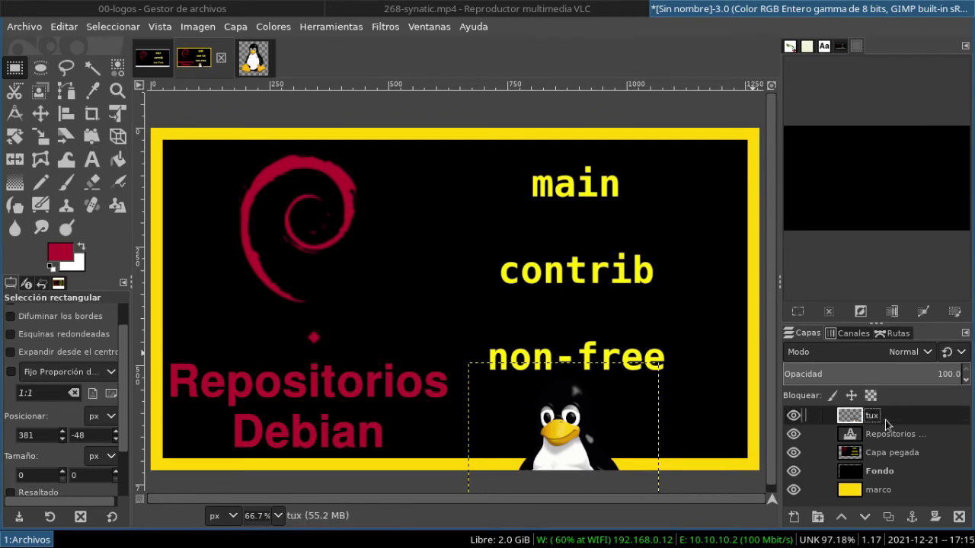
key("d")
key("x")
key("ctrl+c")
key("ctrl+v")
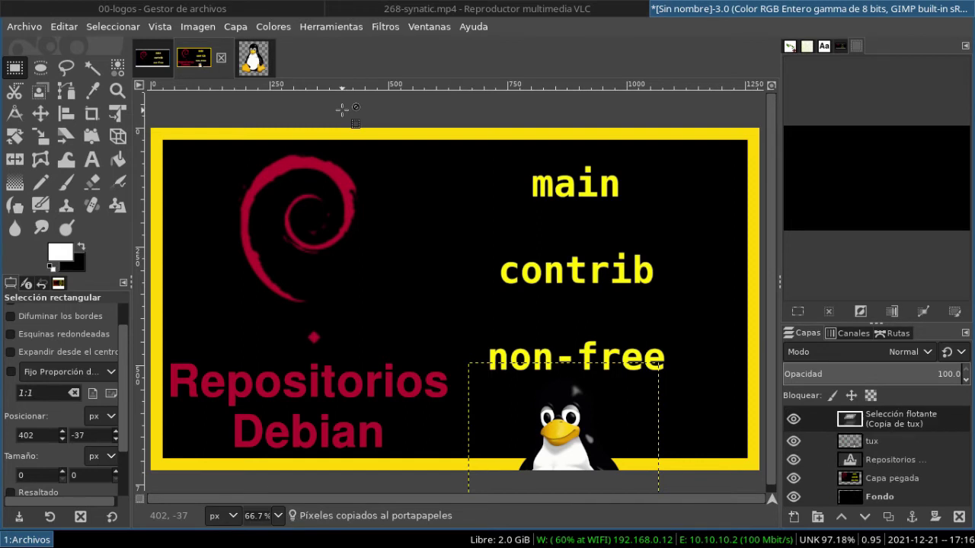
Turn the pasted copy into layer Copia de tux below tux, and hide the tux layer
left_click(236, 27)
left_click(251, 41)
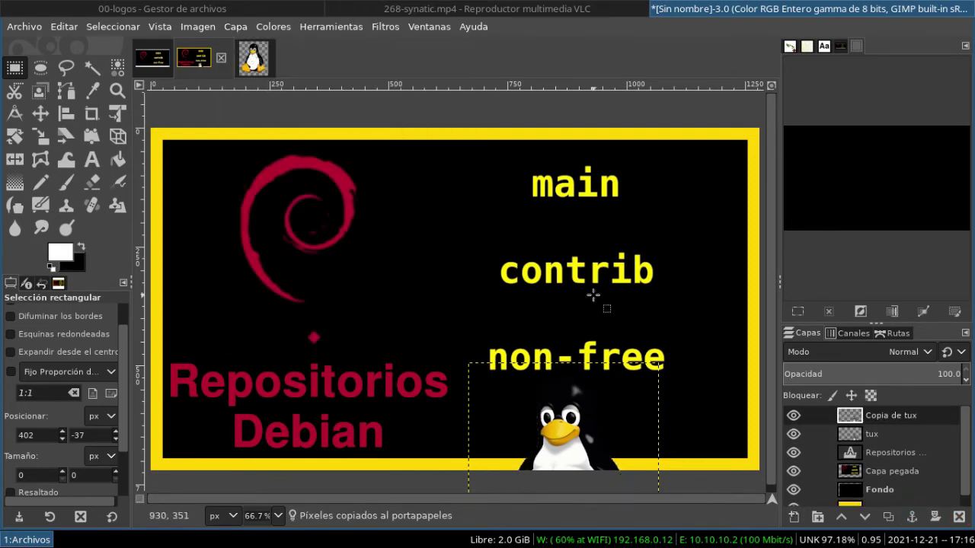
left_click(889, 417)
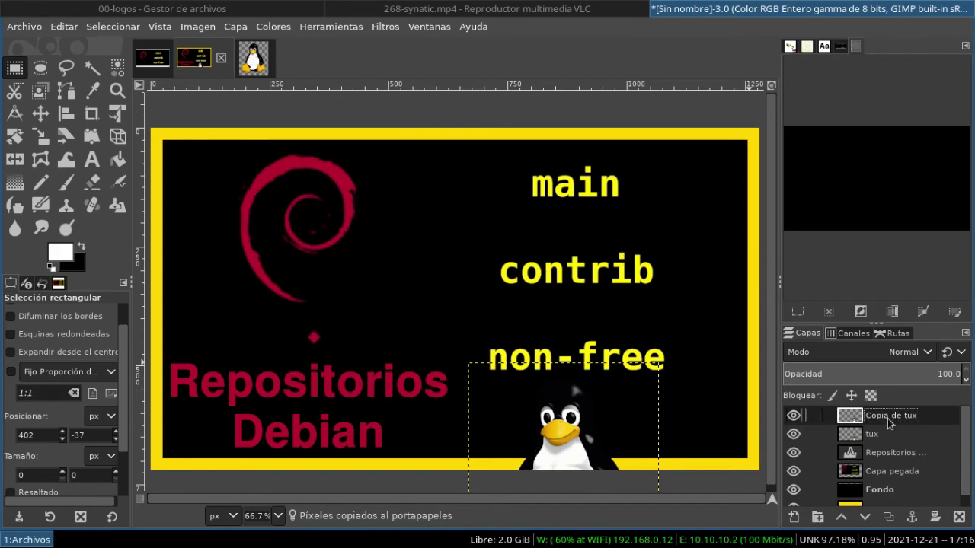
left_click(864, 518)
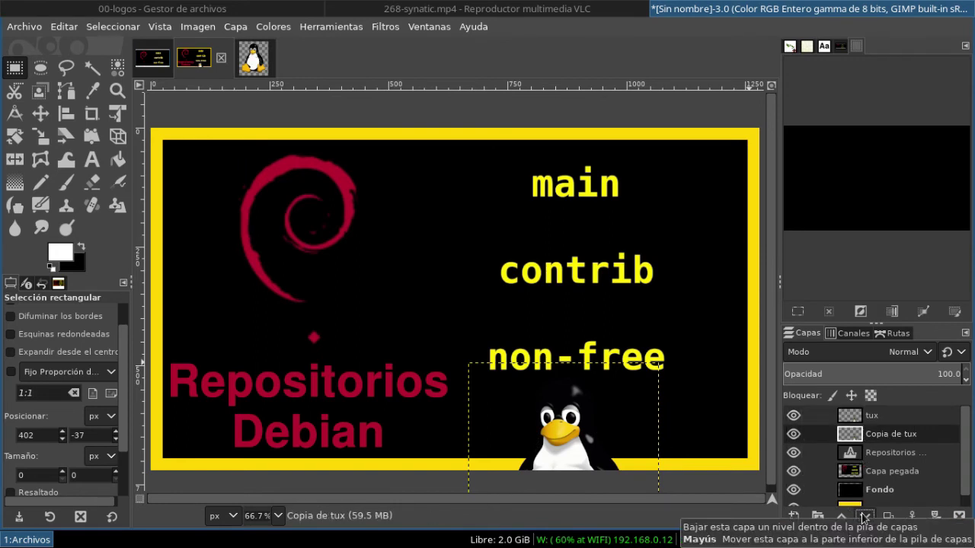
left_click(792, 415)
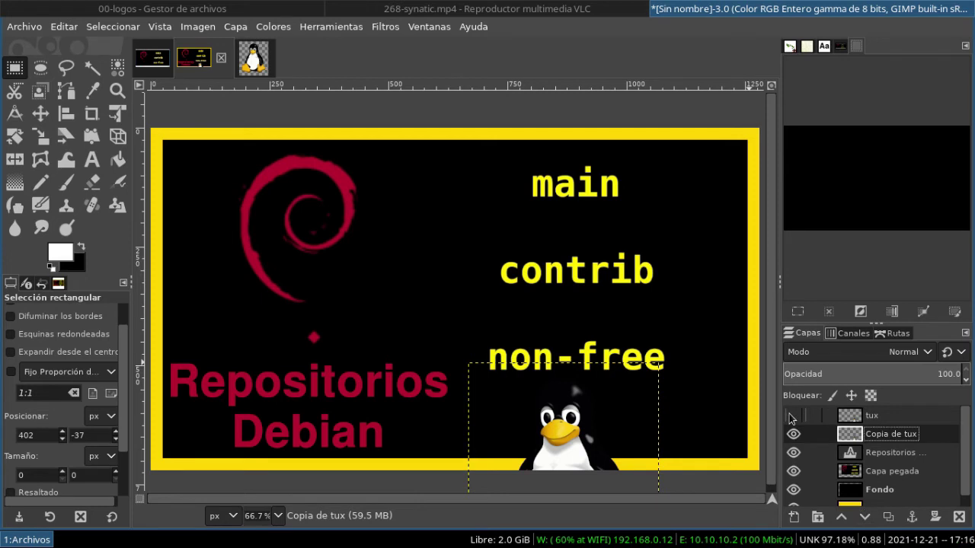
Scale the Copia de tux layer to a slightly larger width than the original 400 px
left_click(234, 27)
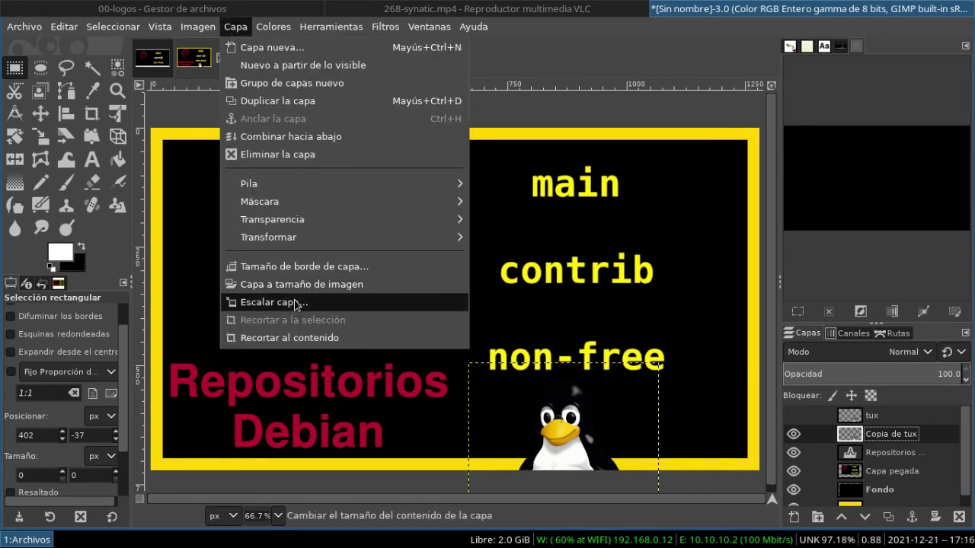
left_click(297, 303)
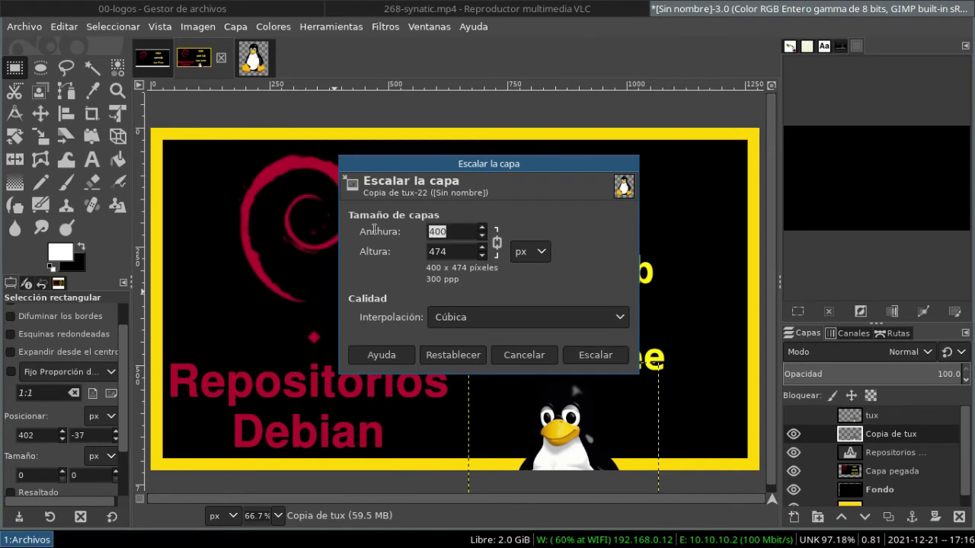
type("4")
left_click(598, 357)
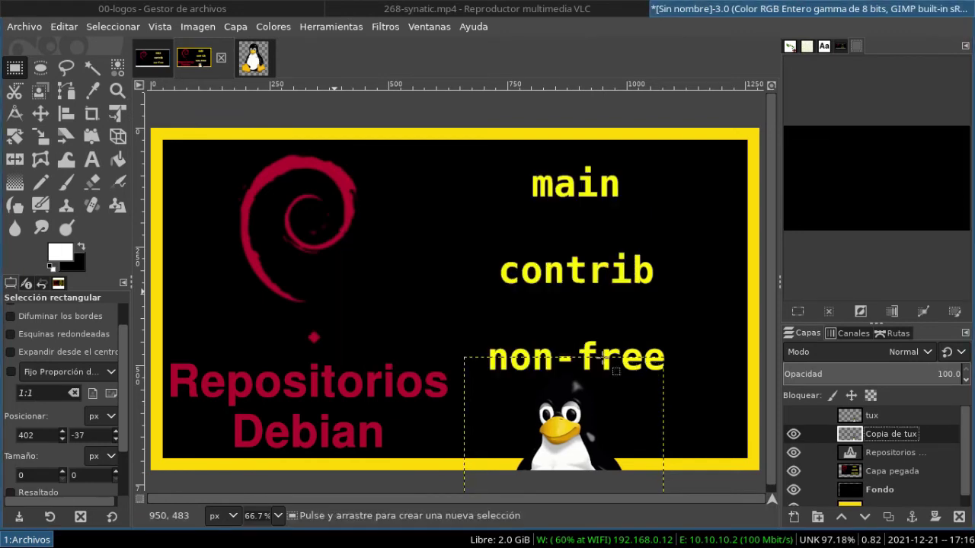
Bucket-fill the enlarged Tux copy's body with white
left_click(119, 162)
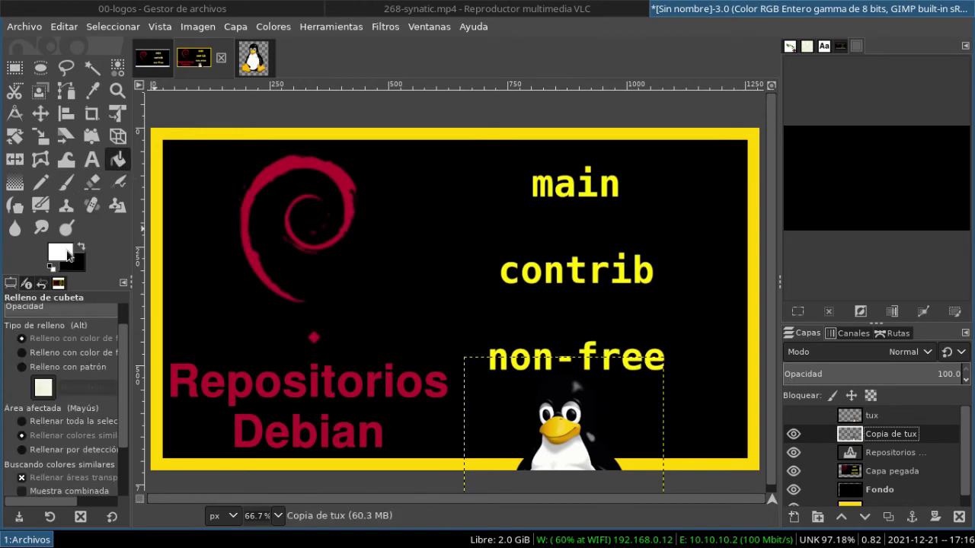
left_click(68, 255)
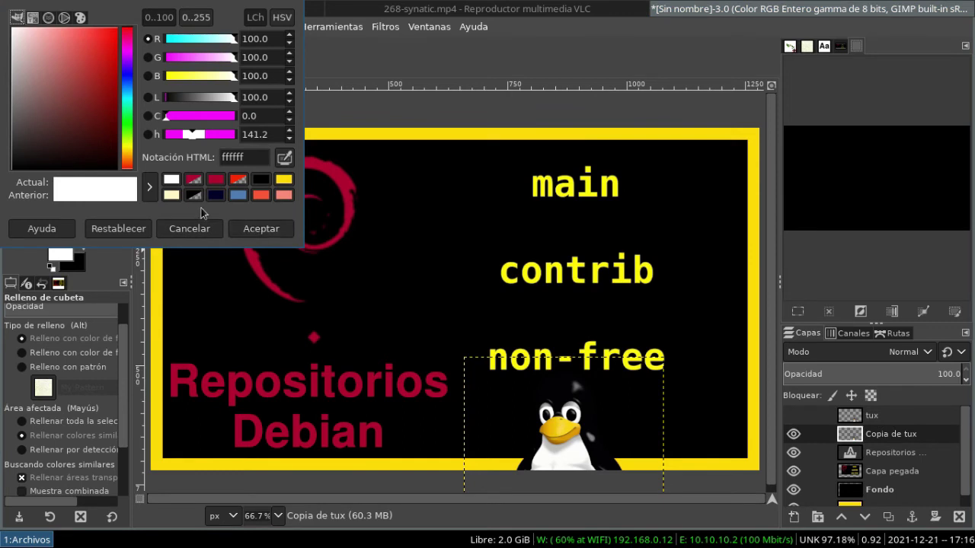
left_click(261, 227)
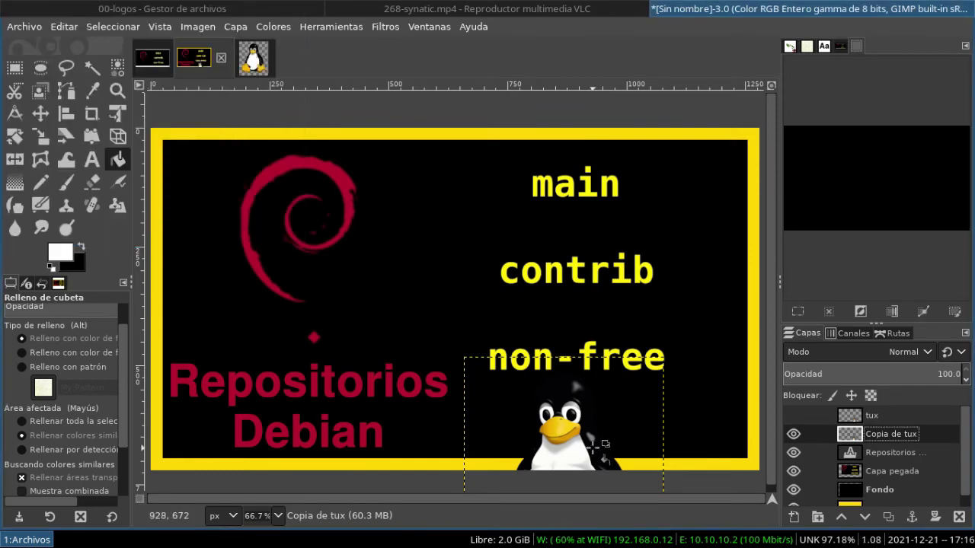
left_click(603, 448)
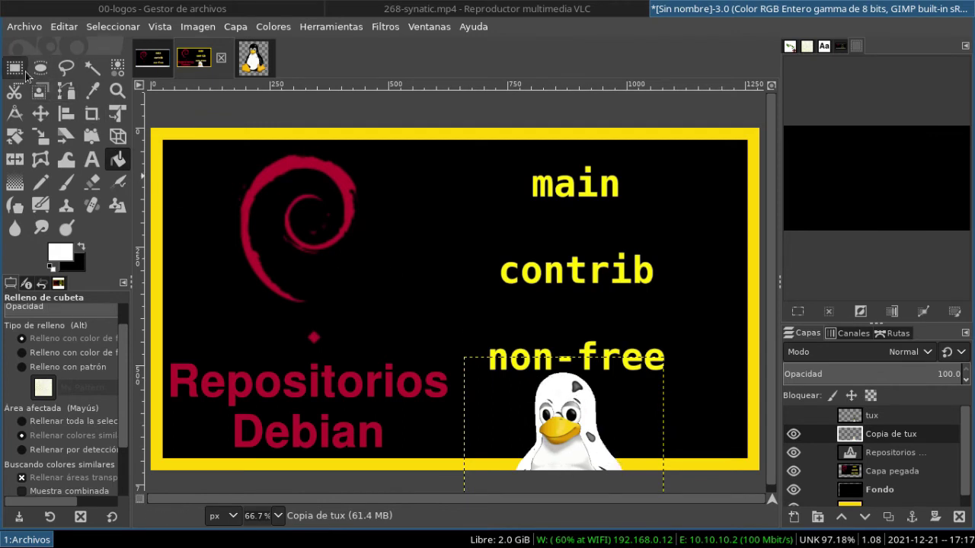
Make the original tux layer visible again and select it
left_click(14, 68)
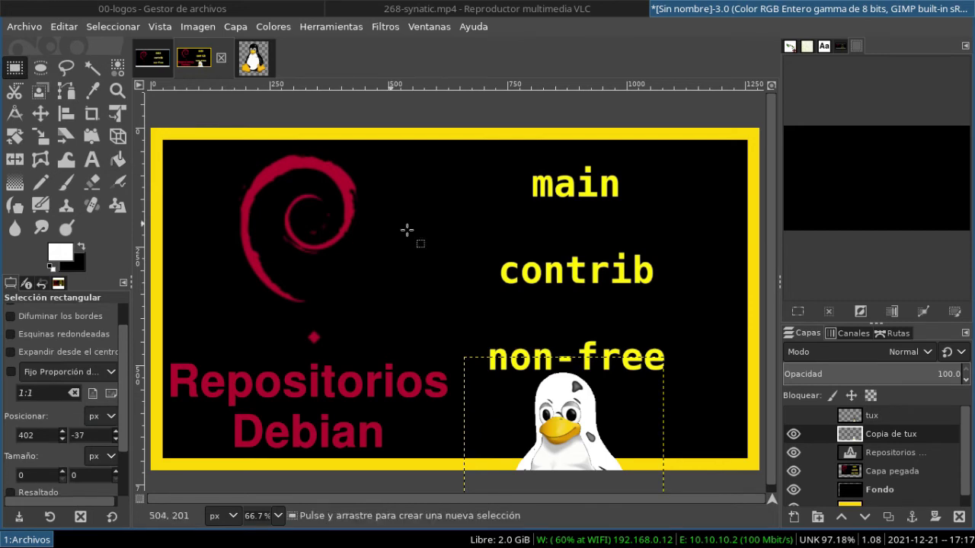
left_click(793, 415)
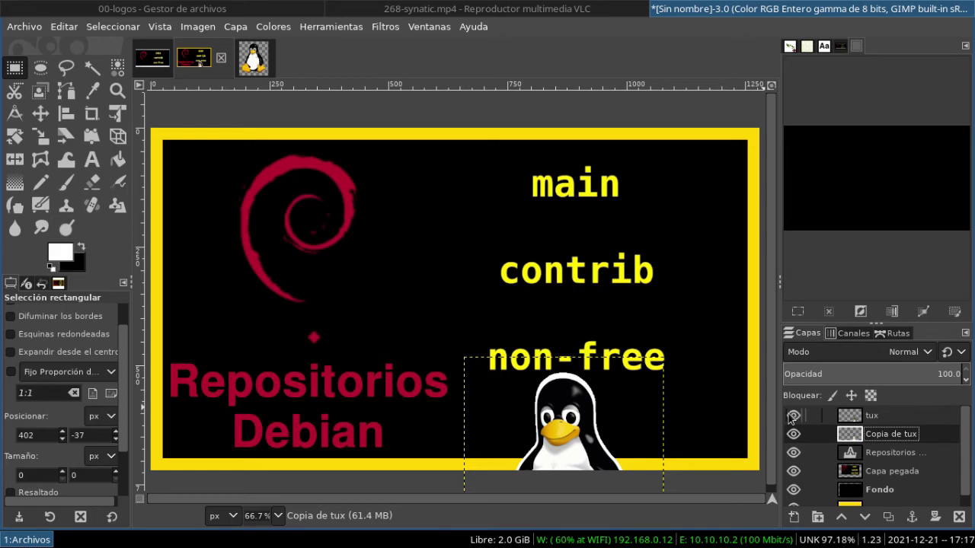
left_click(875, 417)
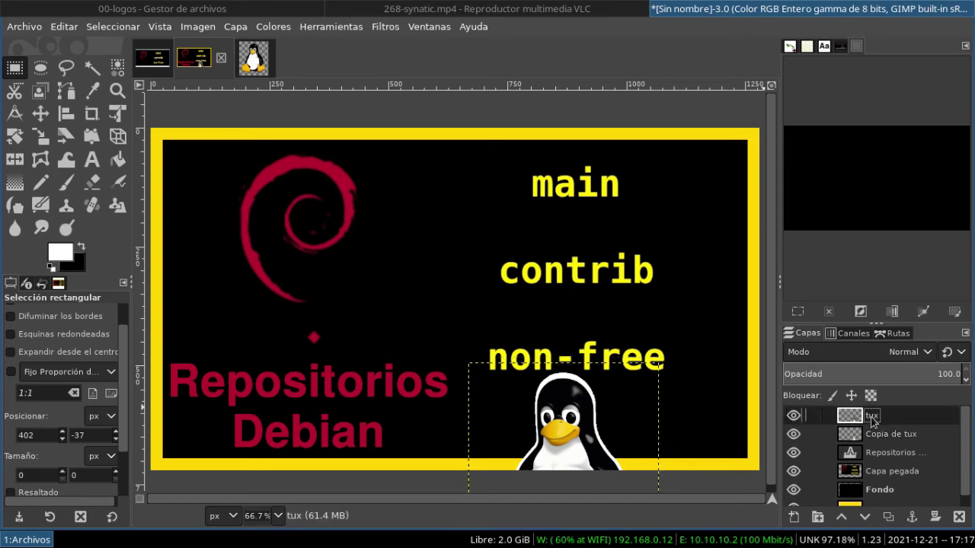
Nudge the Tux copy down slightly and save as 268-synaptic-miniatura.xcf in a new gg-imag-gimp folder
left_click(879, 439)
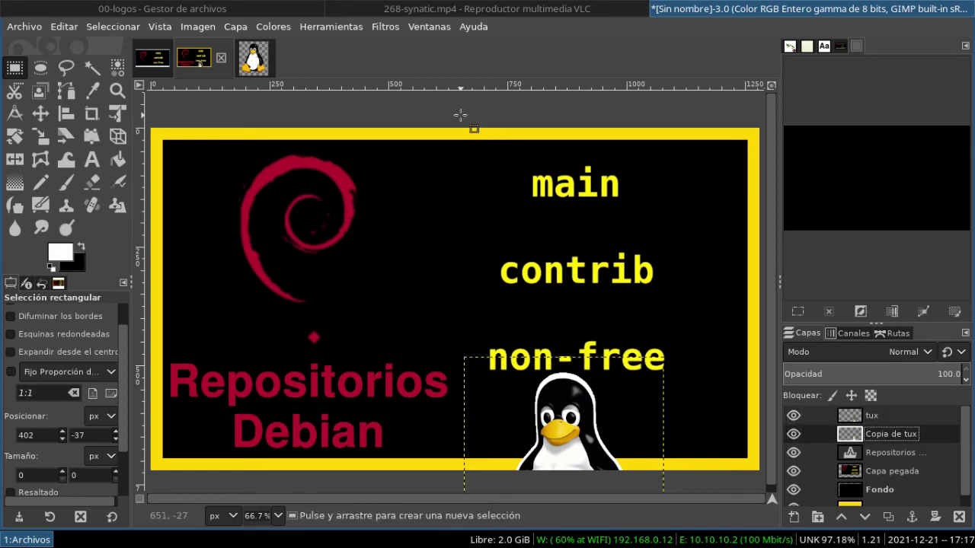
key("Down")
key("Down")
key("Down")
key("Down")
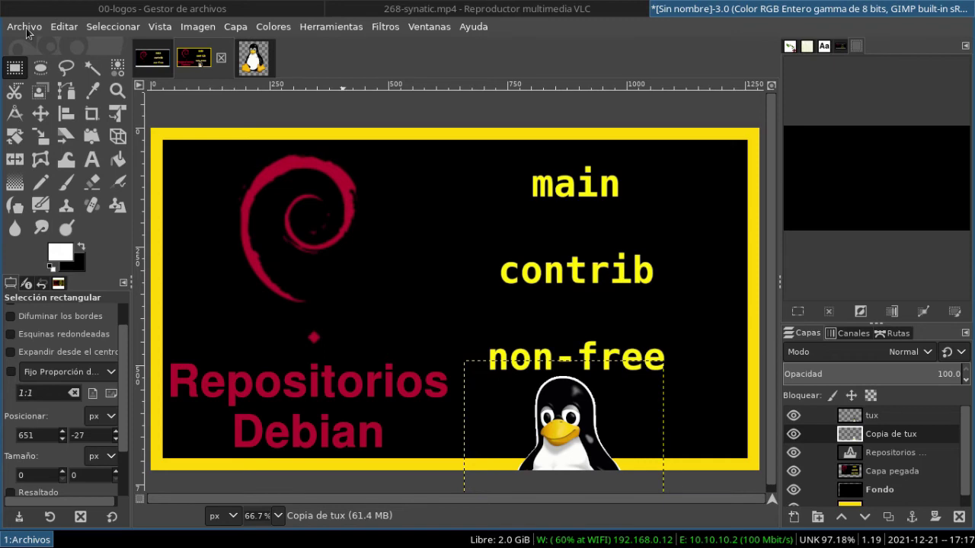
left_click(25, 27)
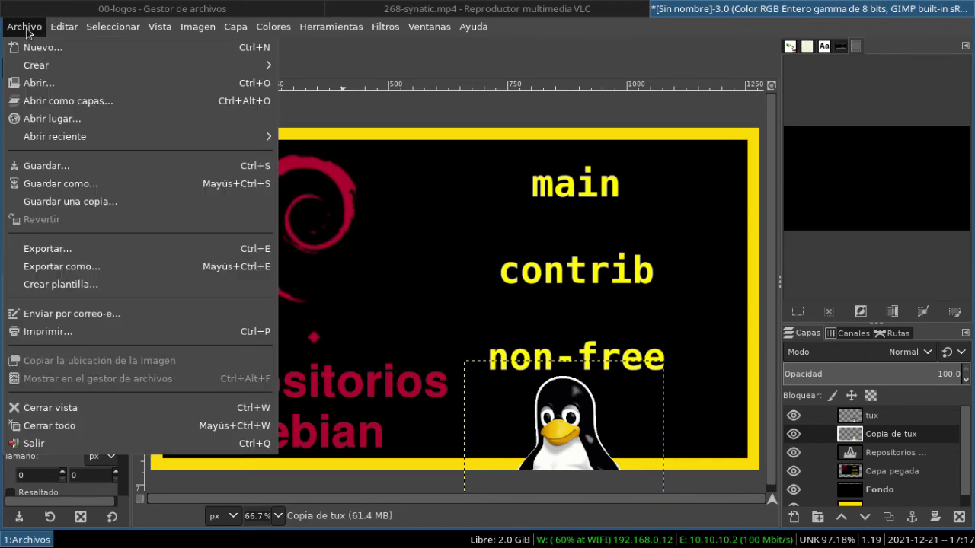
left_click(34, 167)
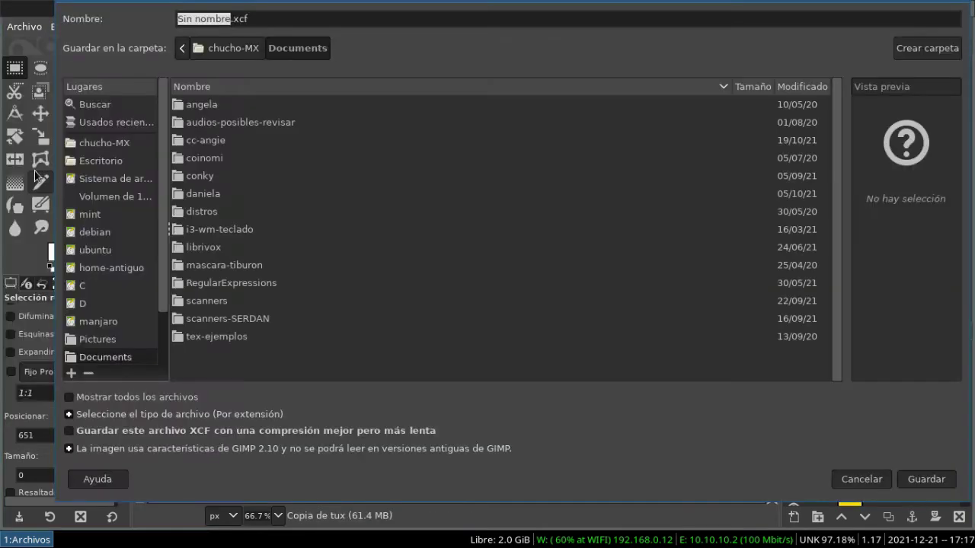
left_click(184, 48)
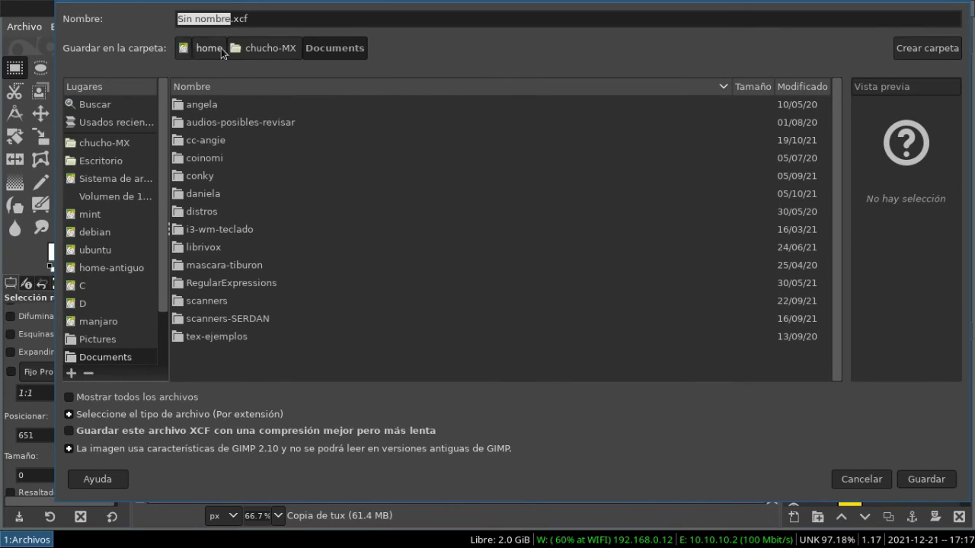
left_click(209, 48)
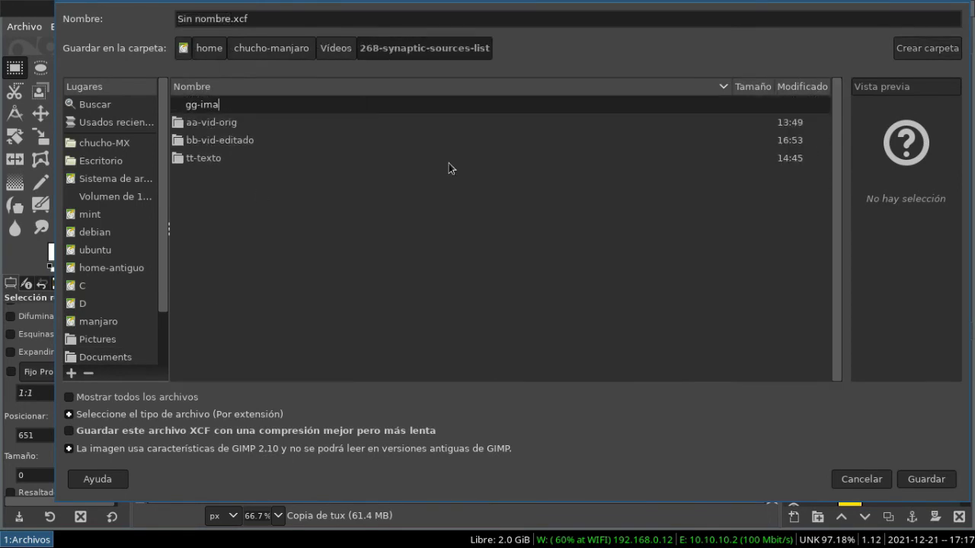
type("g-gimp")
key("Return")
type("268-synaptic-miniatura")
key("Delete")
key("Delete")
key("Delete")
key("Delete")
key("Delete")
key("Delete")
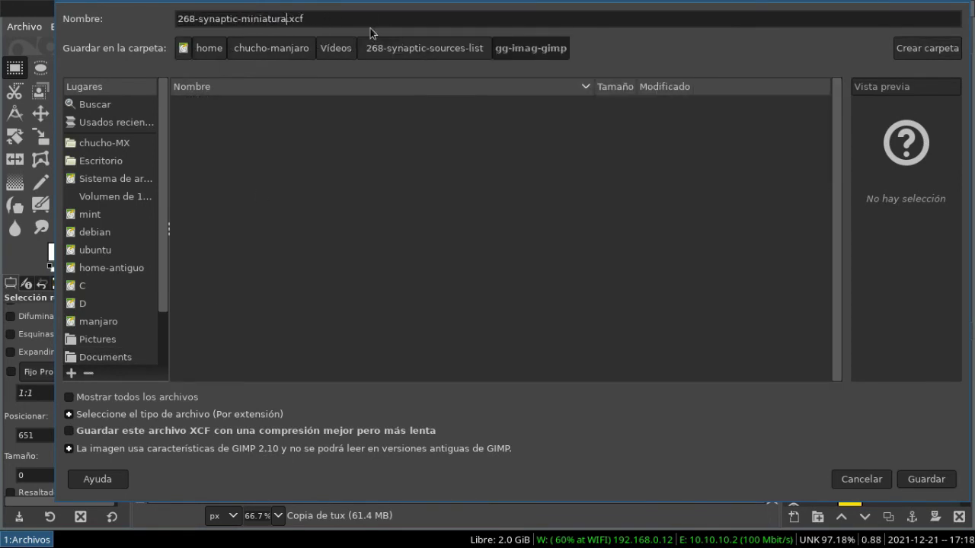
key("Return")
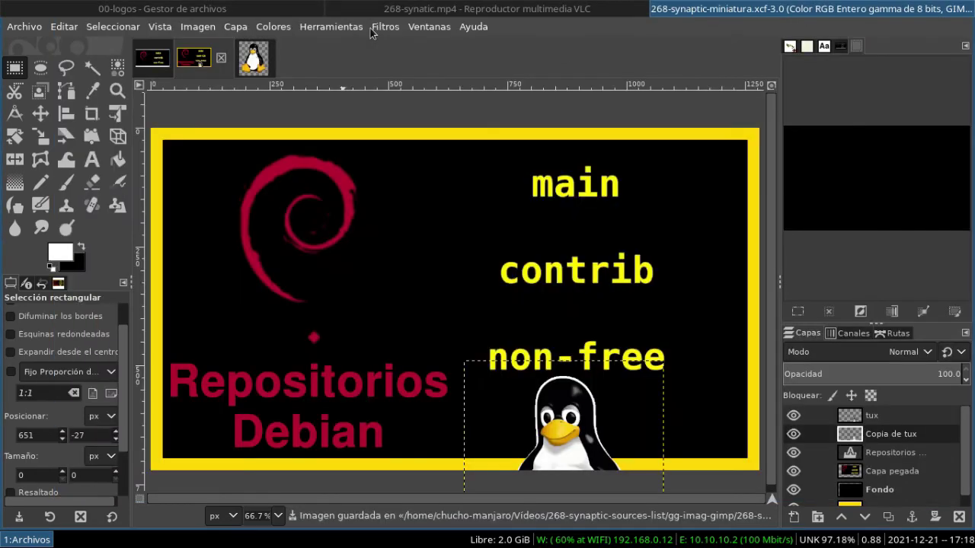
Save again and export the banner as 268-synaptic-miniatura.jpg at quality 90
left_click(20, 27)
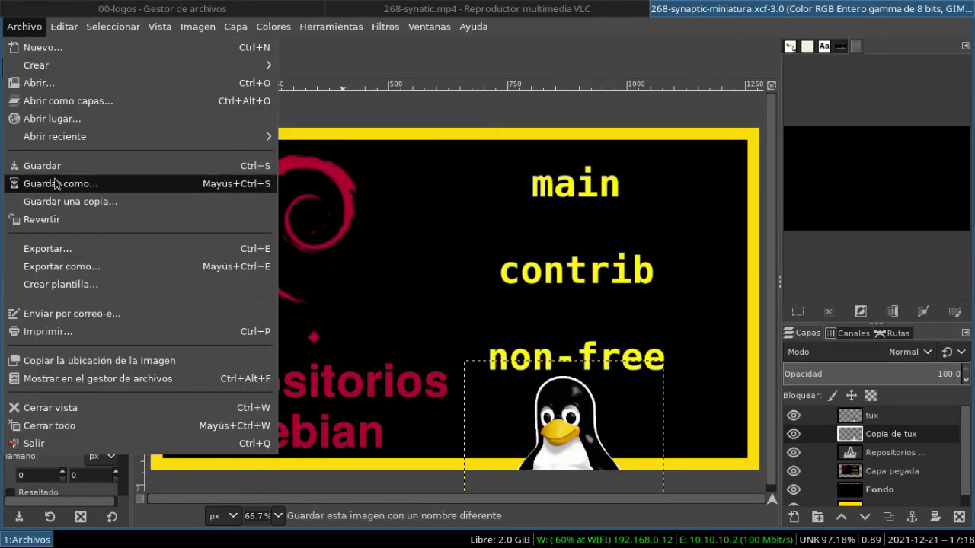
left_click(57, 165)
left_click(22, 27)
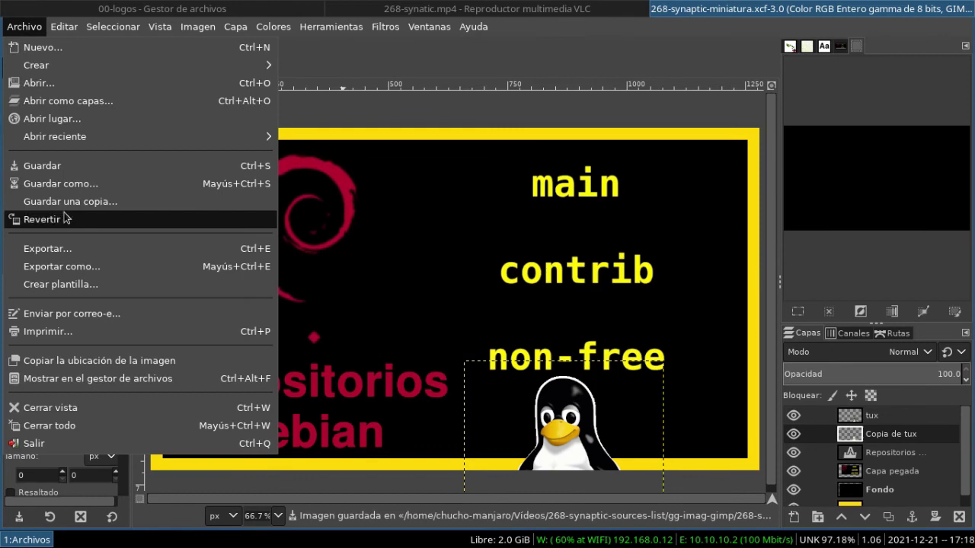
left_click(67, 251)
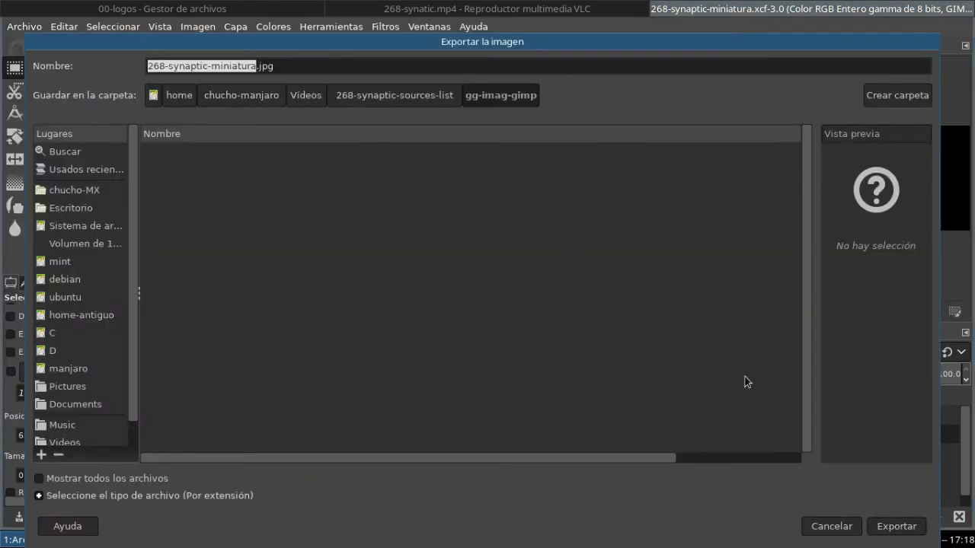
left_click(893, 525)
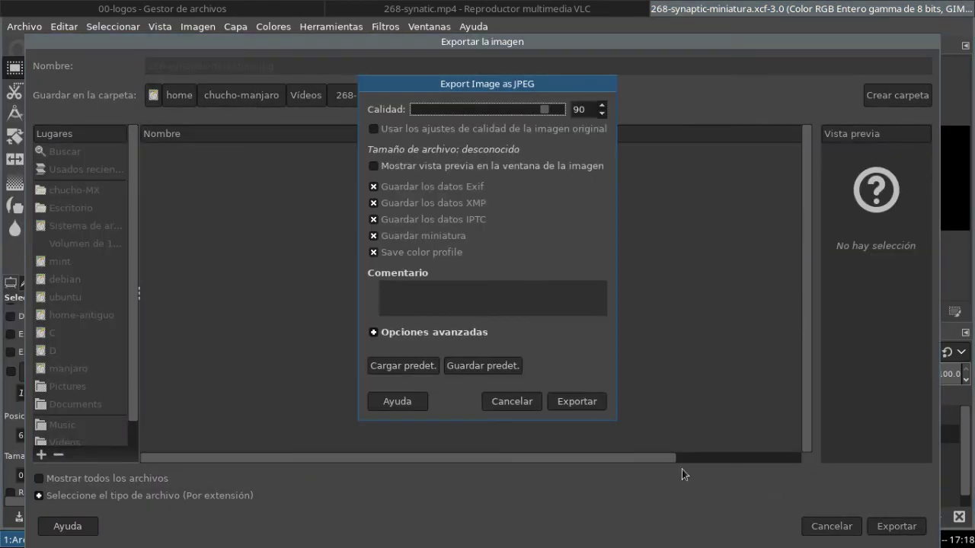
left_click(575, 402)
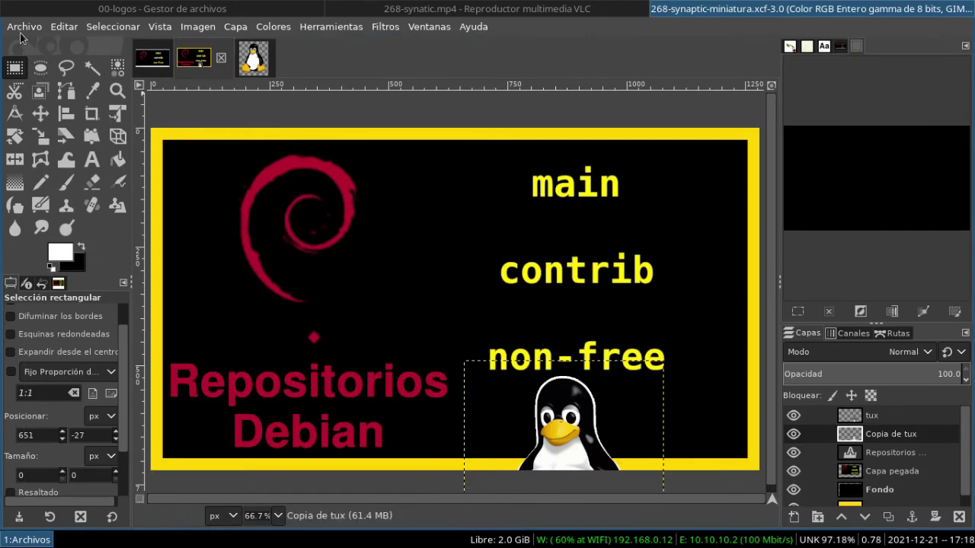
Quit GIMP discarding other images' changes, then go up to the home folder
left_click(25, 27)
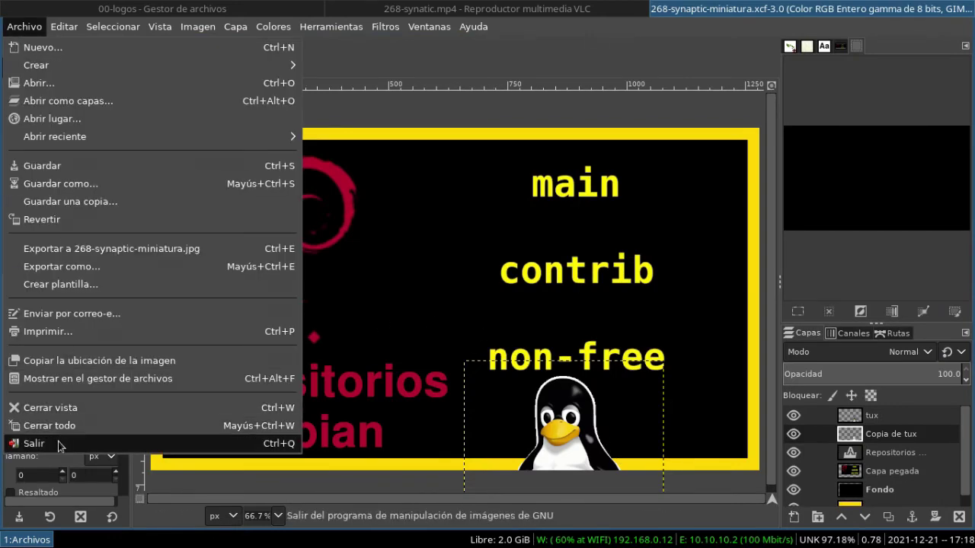
left_click(60, 445)
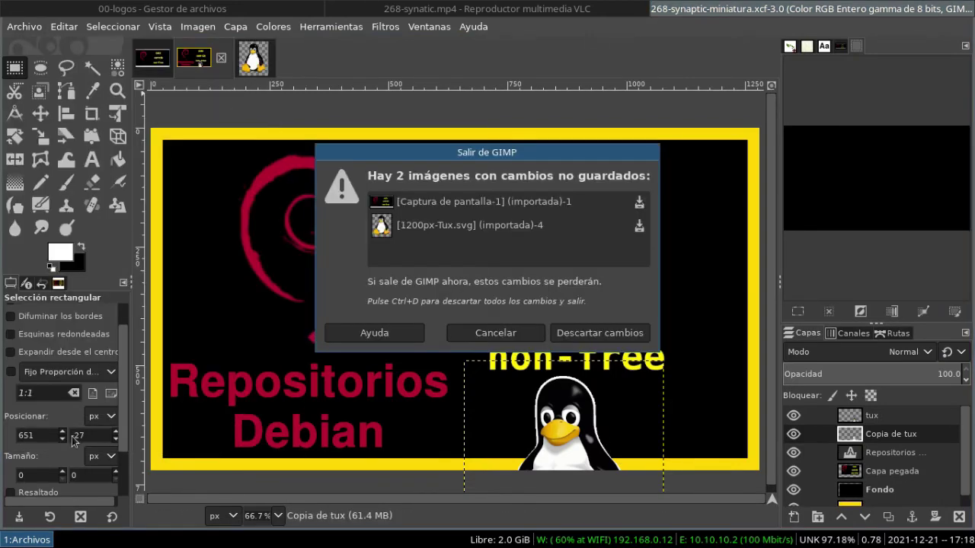
left_click(599, 333)
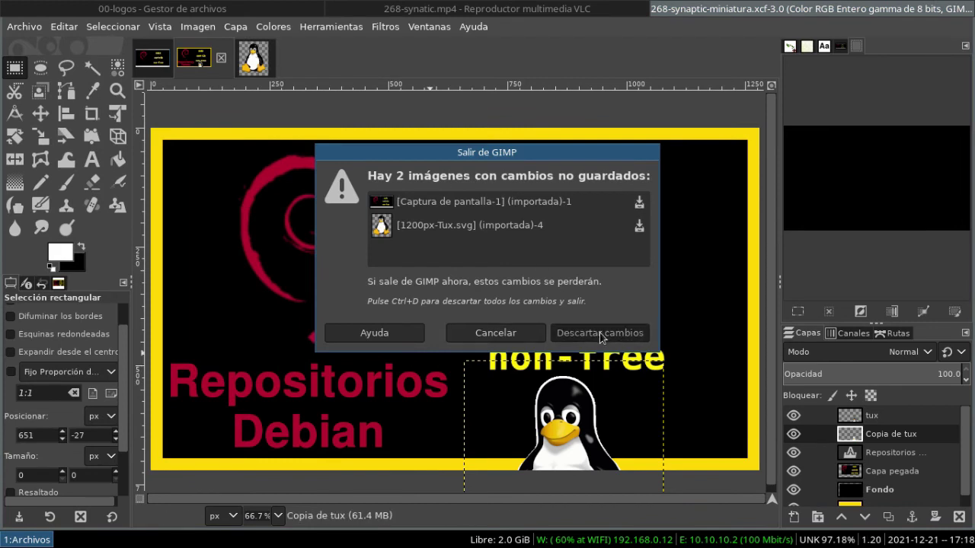
left_click(84, 51)
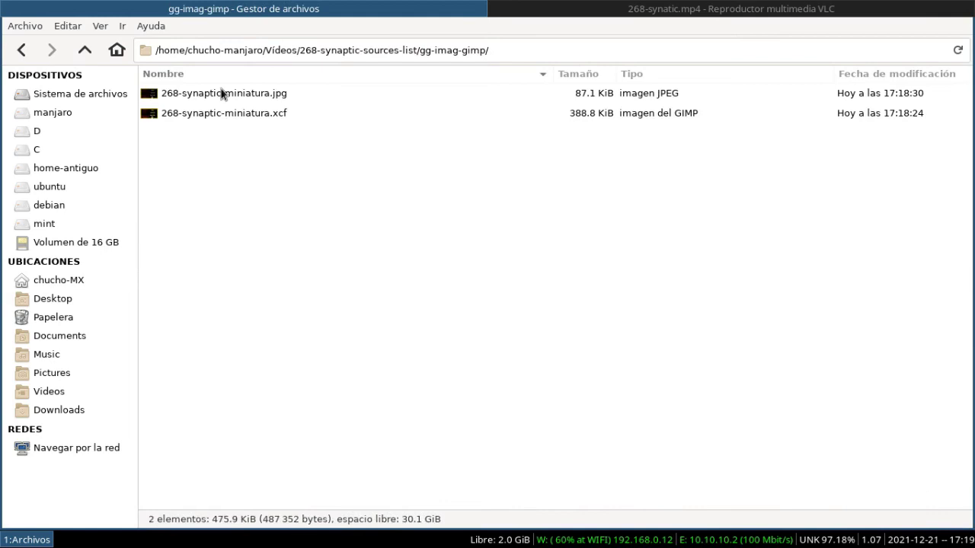
Open the exported JPG in nomacs and zoom in and out to inspect it
double_click(219, 93)
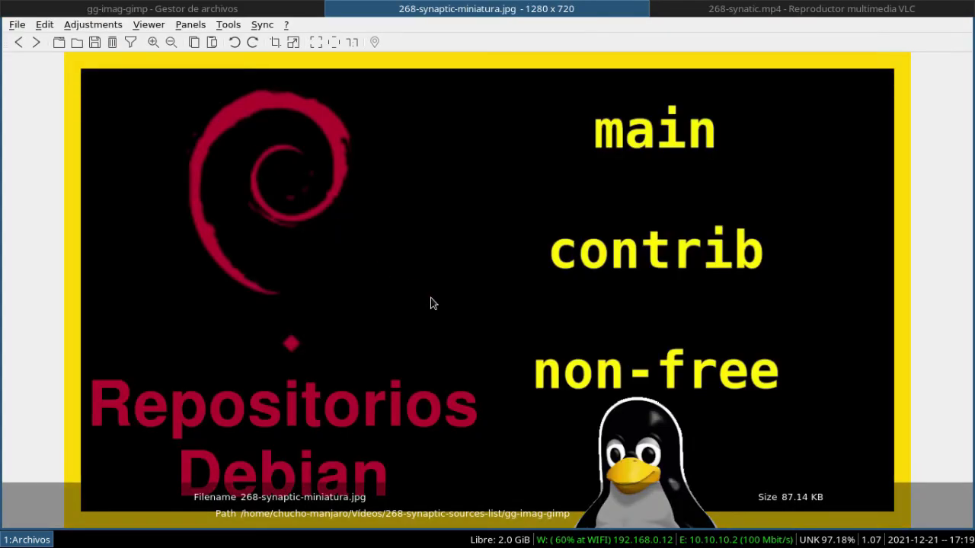
scroll(427, 240, "down", 2)
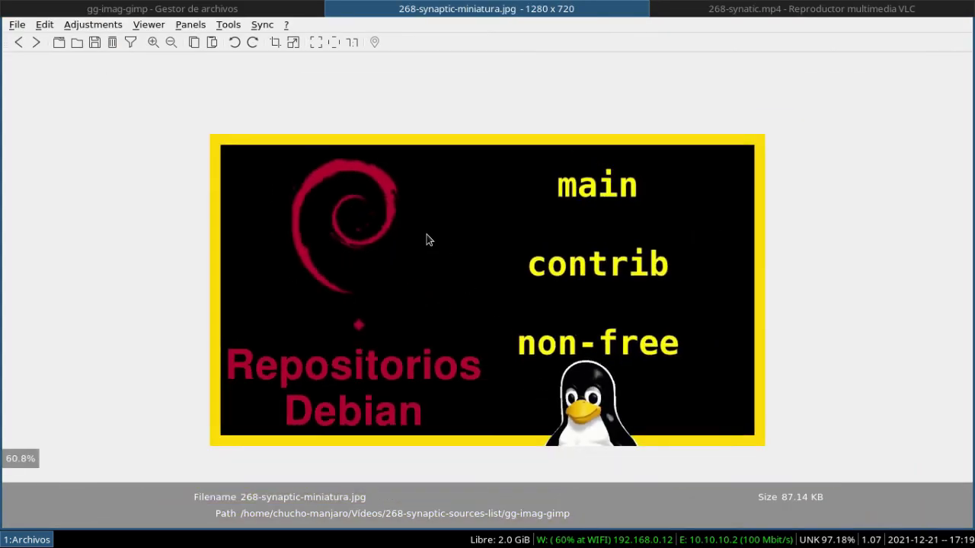
scroll(426, 240, "down", 2)
scroll(426, 239, "down", 2)
scroll(426, 240, "down", 2)
scroll(426, 233, "down", 1)
scroll(426, 233, "down", 1)
scroll(426, 233, "down", 1)
scroll(426, 233, "down", 1)
scroll(426, 233, "down", 1)
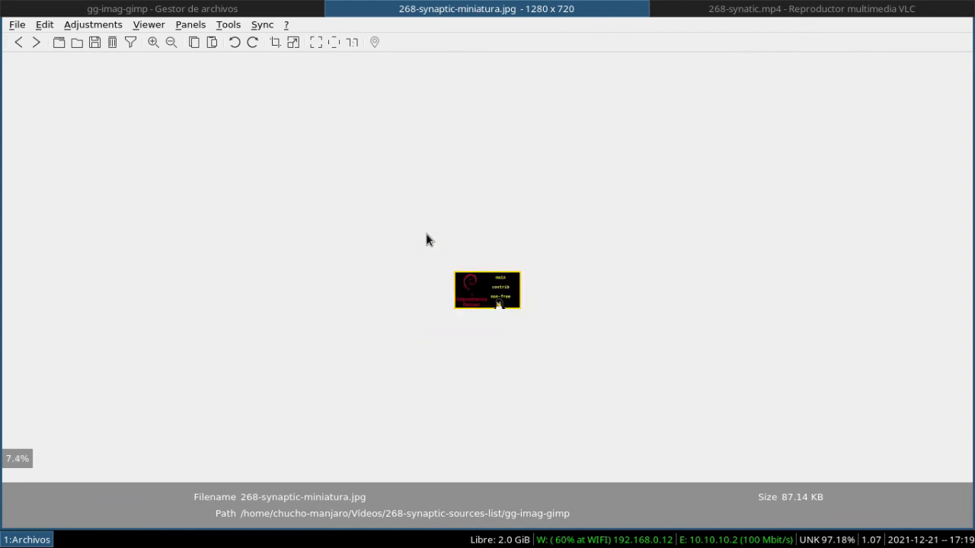
scroll(426, 233, "up", 1)
scroll(426, 233, "up", 1)
scroll(426, 233, "down", 1)
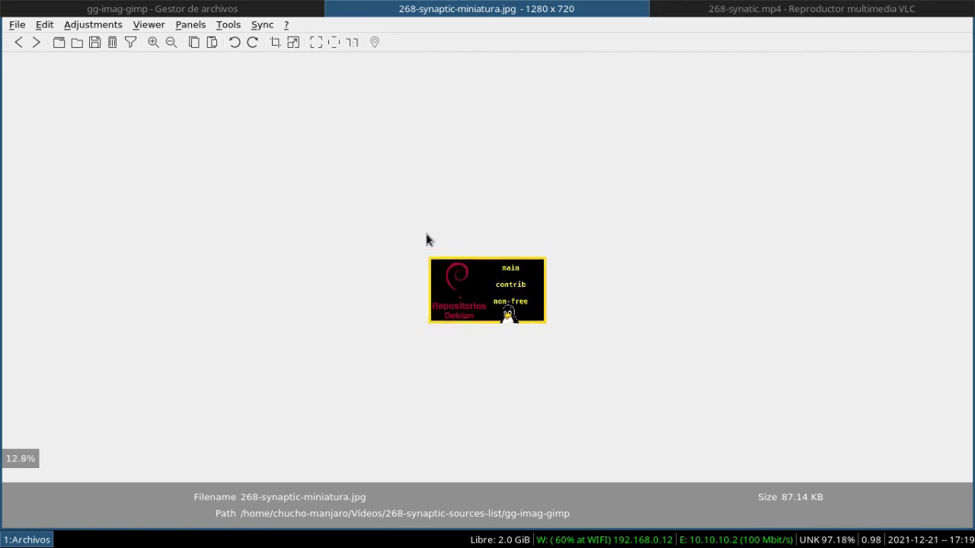
scroll(426, 233, "up", 2)
scroll(427, 238, "up", 3)
Close nomacs and open 268-synaptic-miniatura.xcf in GIMP
key("ctrl+q")
left_click(207, 112)
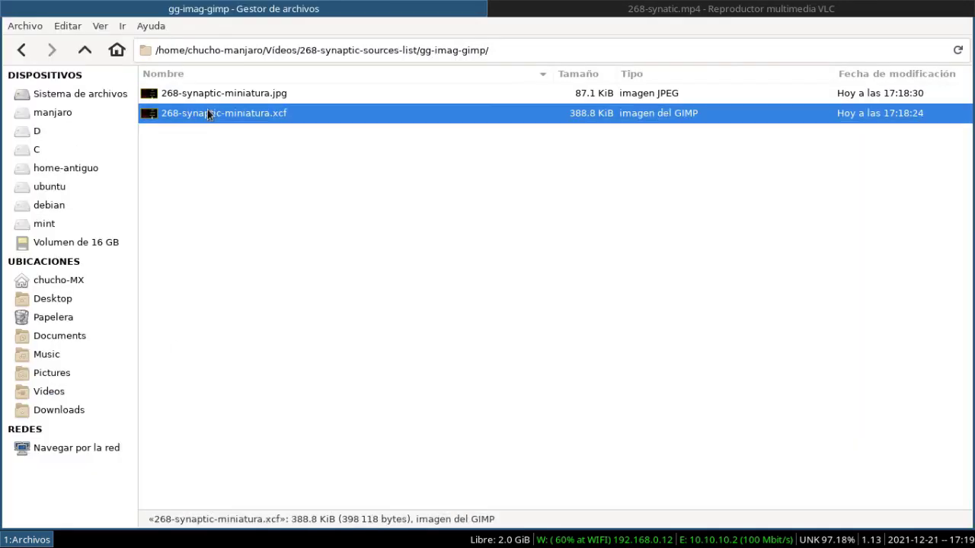
double_click(208, 111)
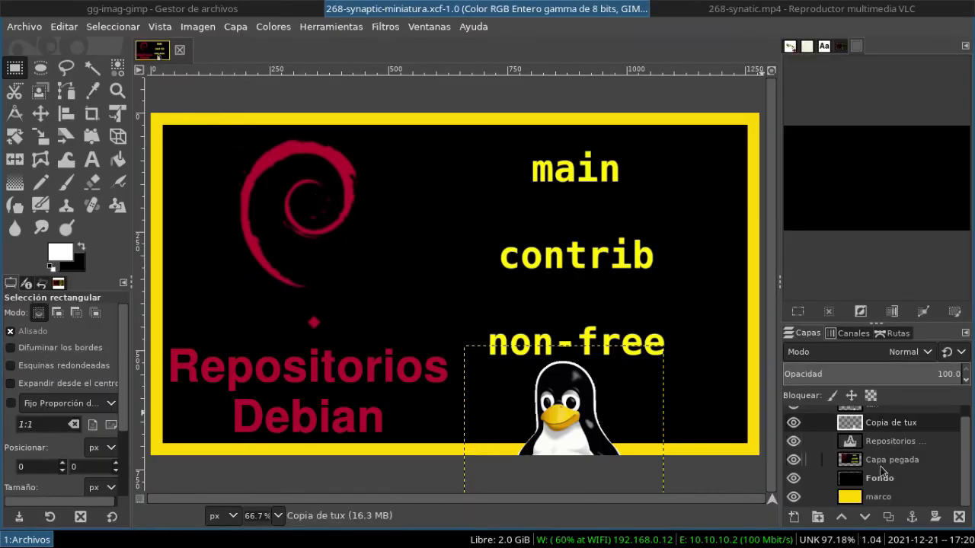
Add a new layer named 'blanco'
left_click(236, 26)
left_click(267, 43)
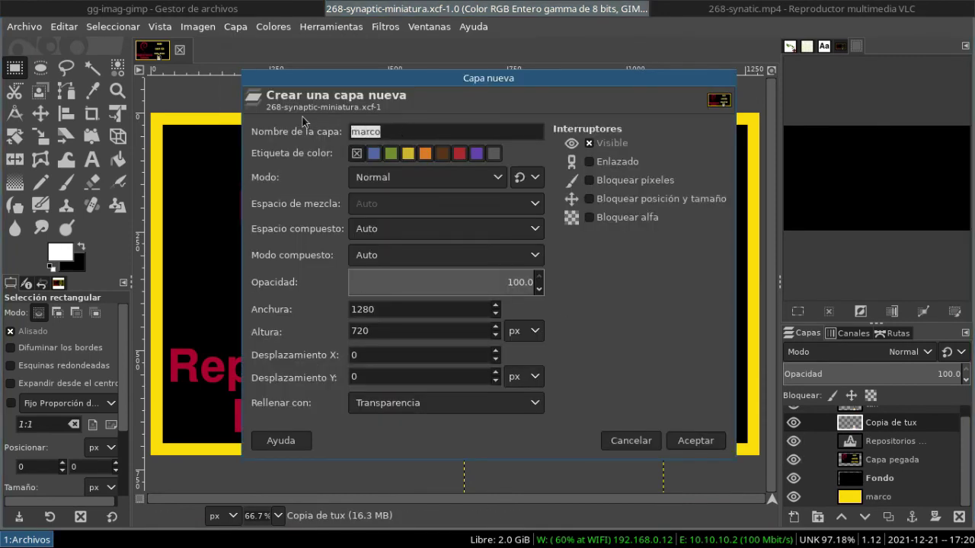
type("blanco")
key("Return")
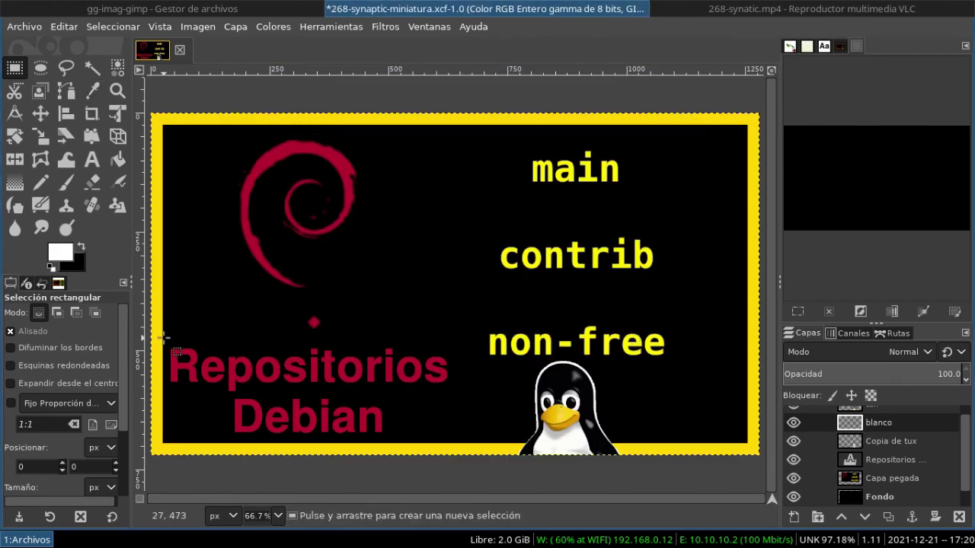
Fill a rectangle around 'Repositorios Debian' with white and lower the blanco layer beneath the text
left_click_drag(166, 342, 455, 400)
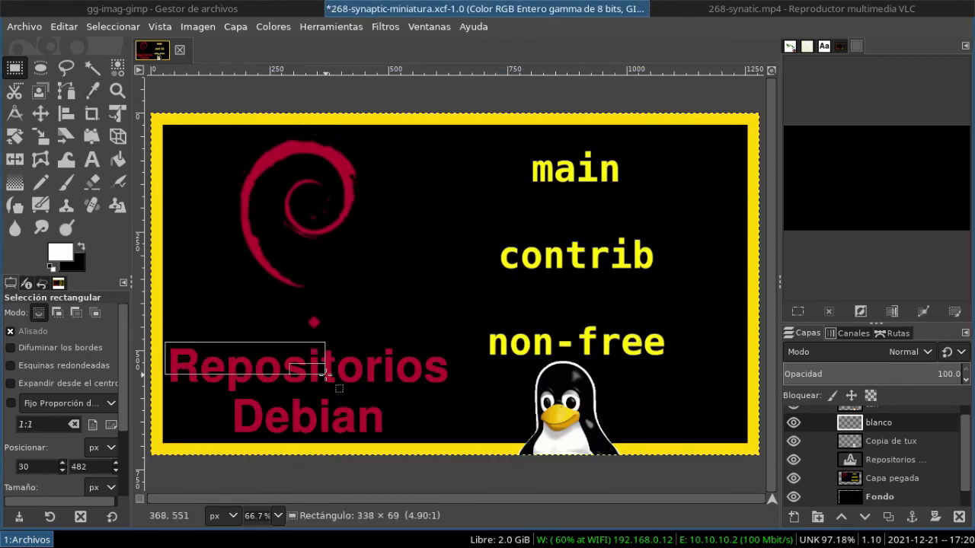
left_click_drag(455, 399, 454, 438)
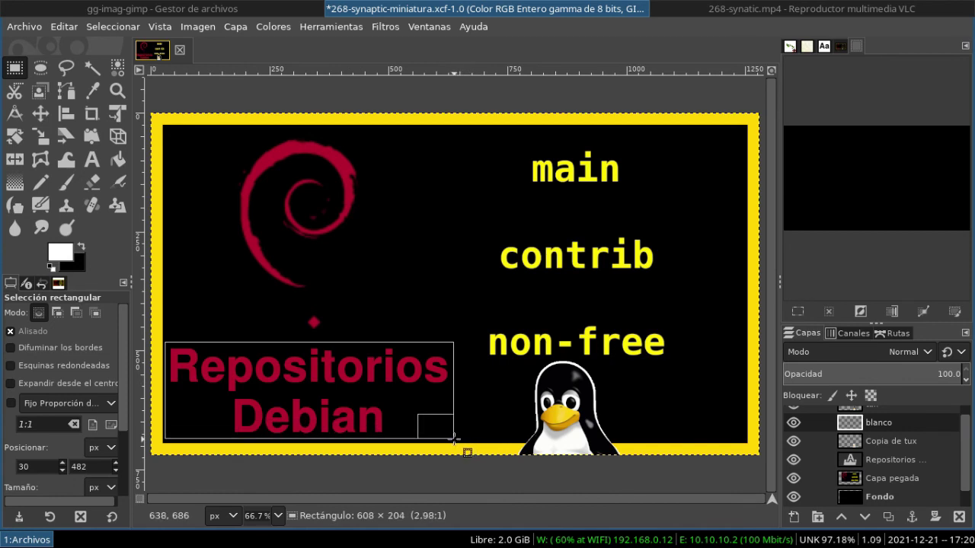
left_click_drag(454, 438, 454, 439)
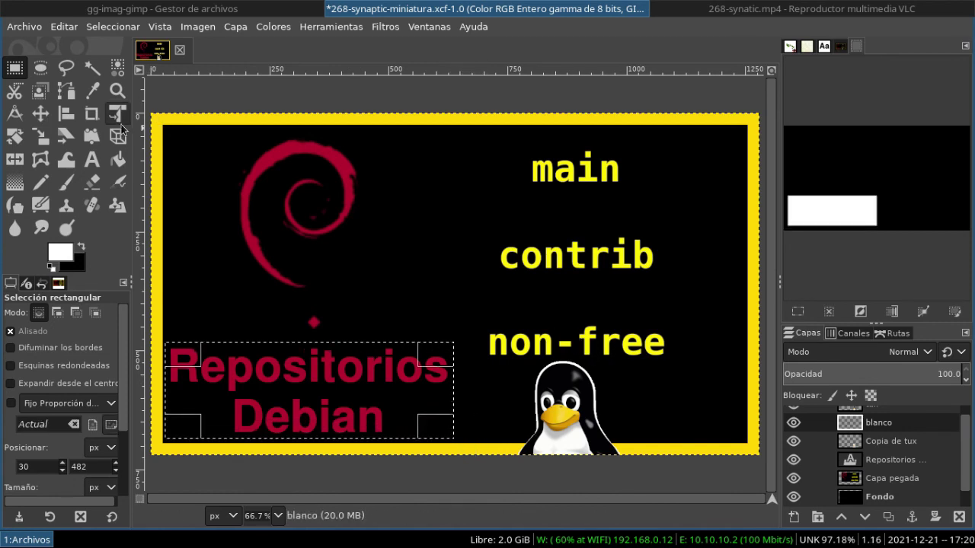
left_click(118, 159)
left_click(269, 350)
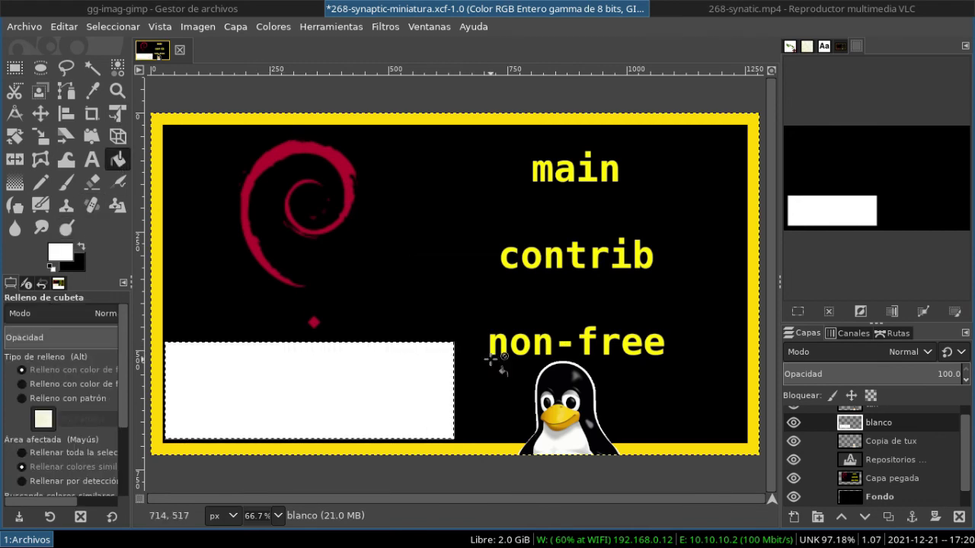
left_click(865, 518)
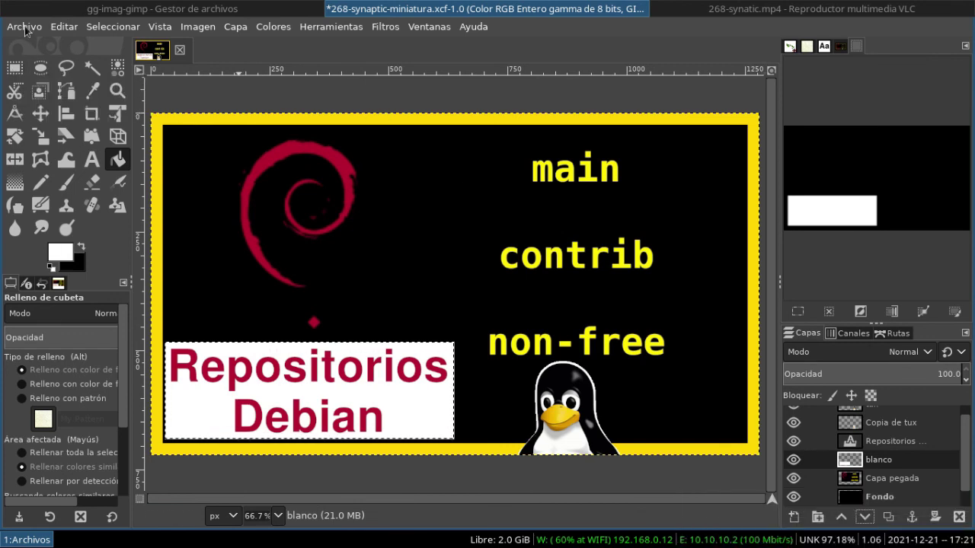
Save the .xcf, re-export over 268-synaptic-miniatura.jpg replacing the old file, and quit GIMP
left_click(26, 27)
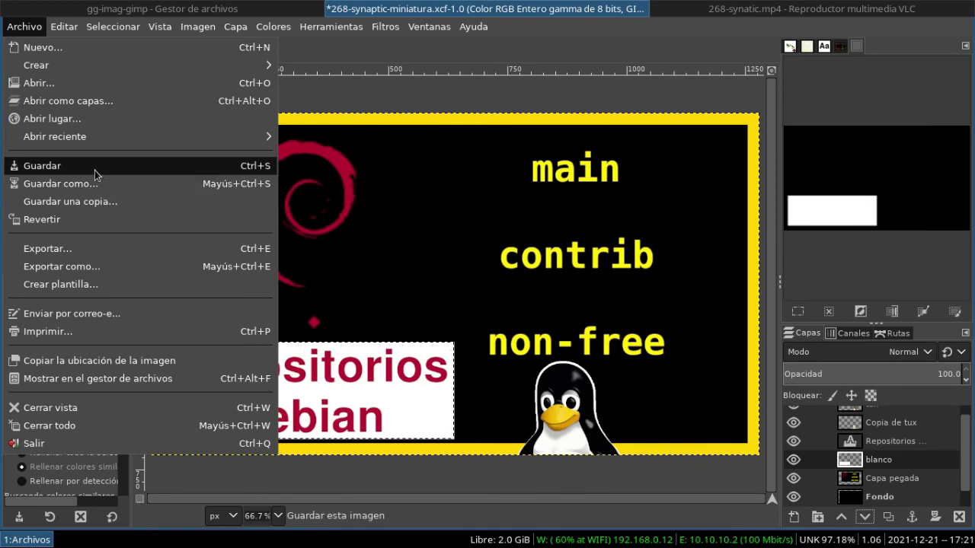
left_click(94, 170)
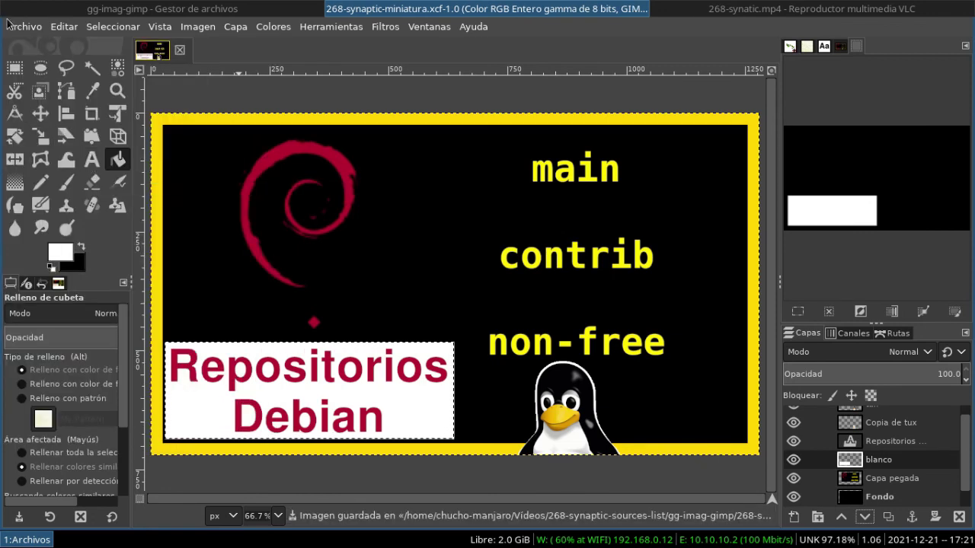
left_click(12, 33)
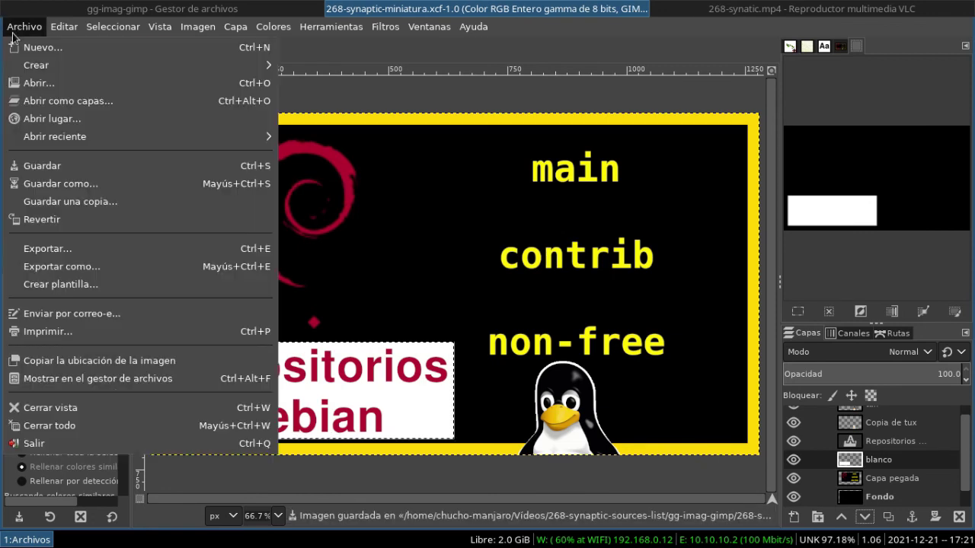
left_click(84, 245)
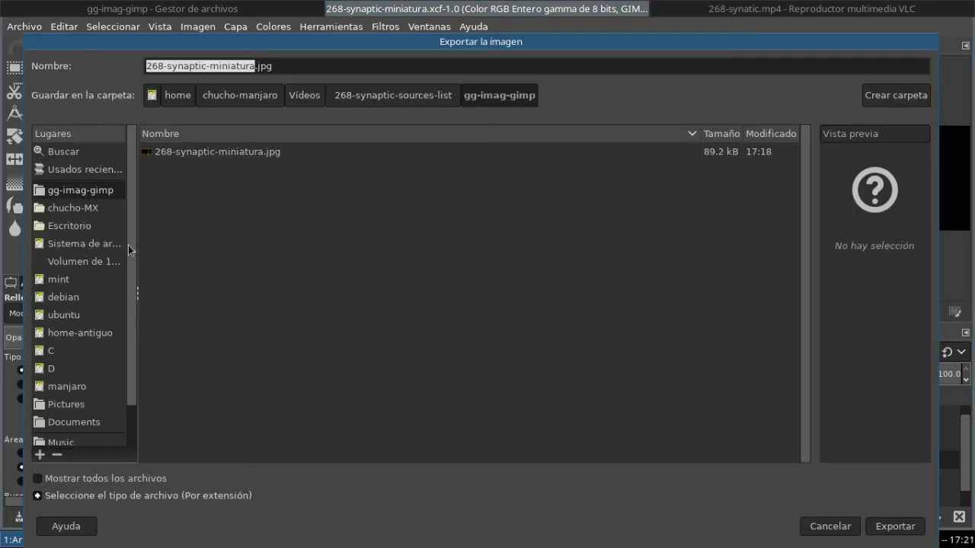
left_click(895, 525)
left_click(596, 337)
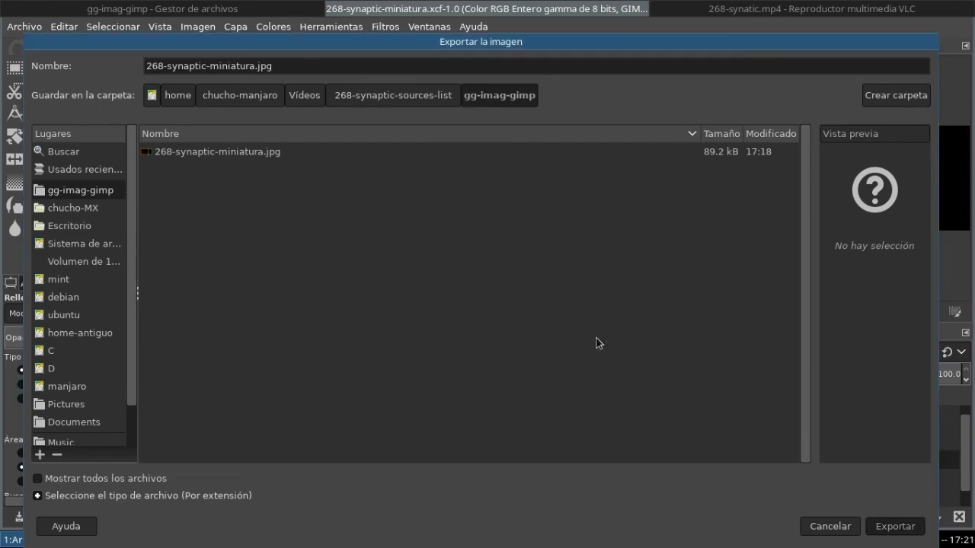
left_click(579, 402)
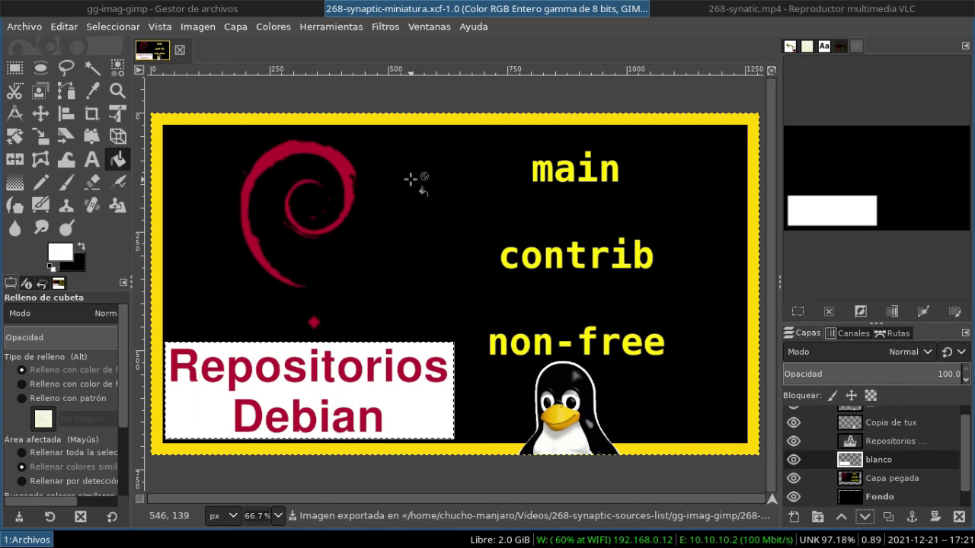
left_click(23, 29)
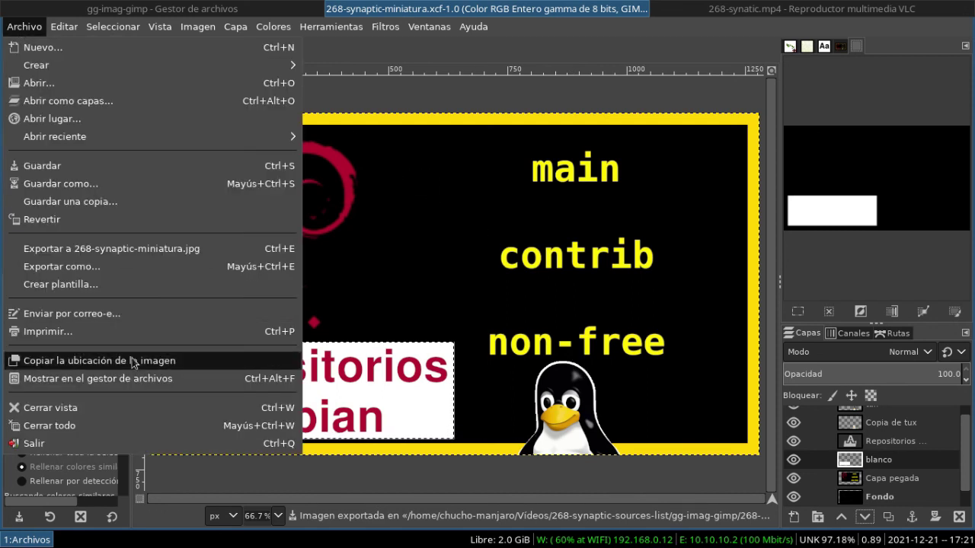
left_click(148, 443)
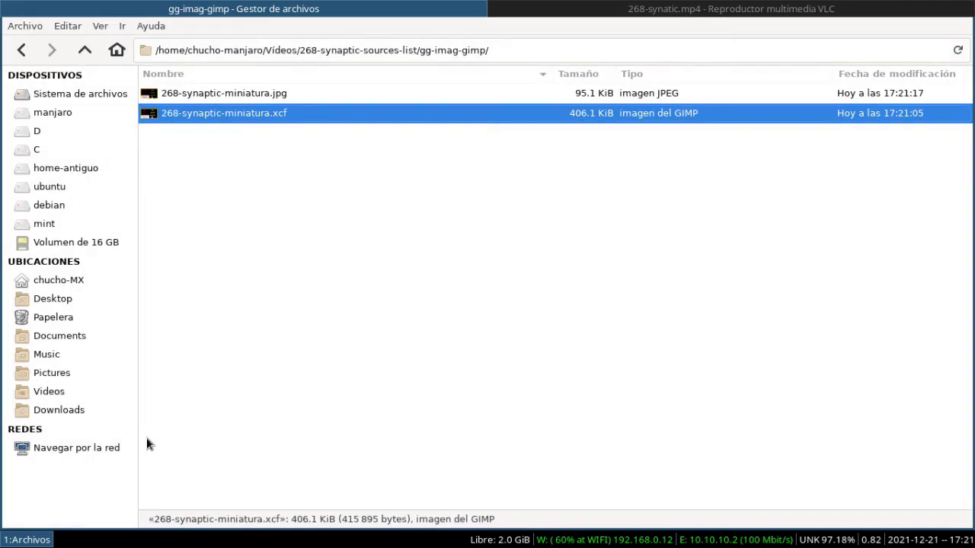
Open 268-synaptic-miniatura.jpg in nomacs and zoom in and out to inspect the white title box
left_click(278, 314)
double_click(221, 94)
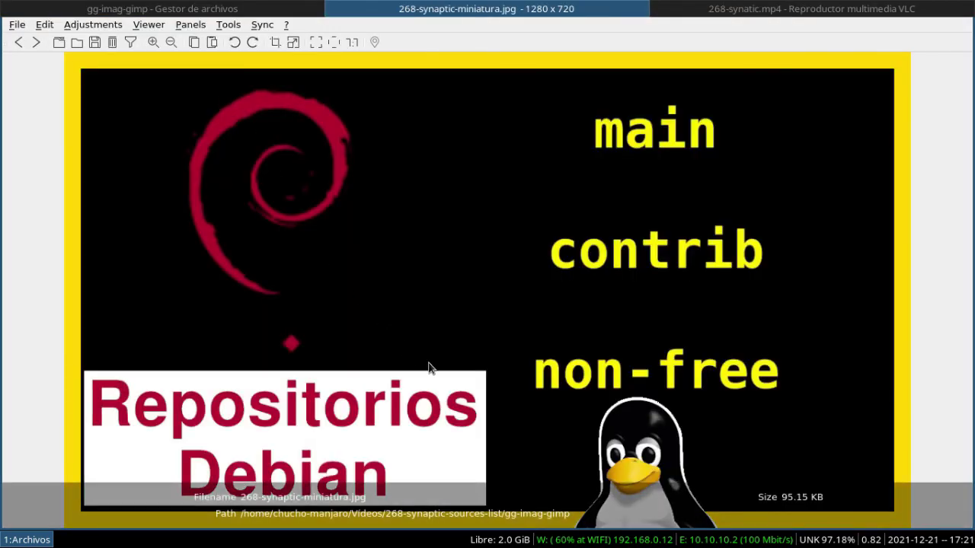
scroll(428, 369, "down", 1)
scroll(428, 368, "down", 2)
scroll(428, 368, "down", 2)
scroll(428, 368, "down", 1)
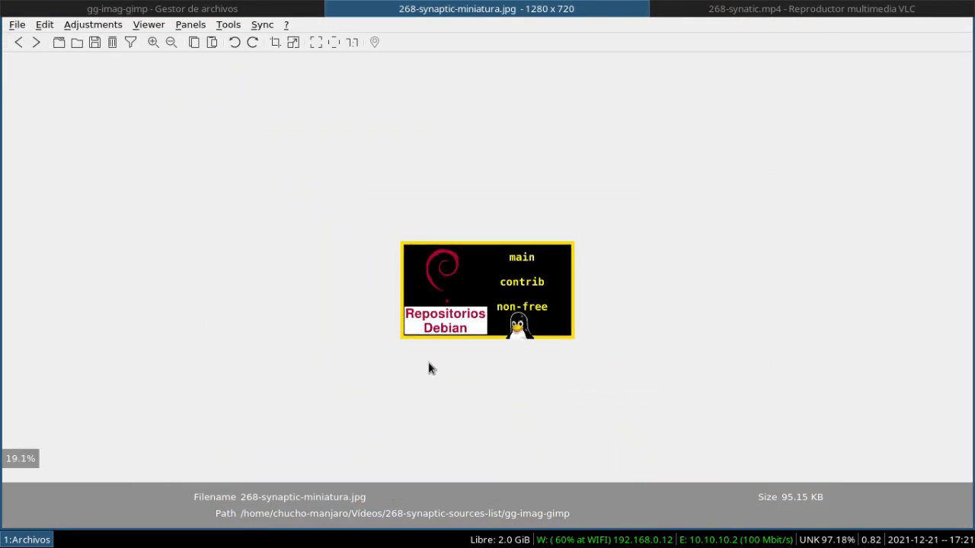
scroll(429, 367, "down", 2)
scroll(429, 367, "down", 1)
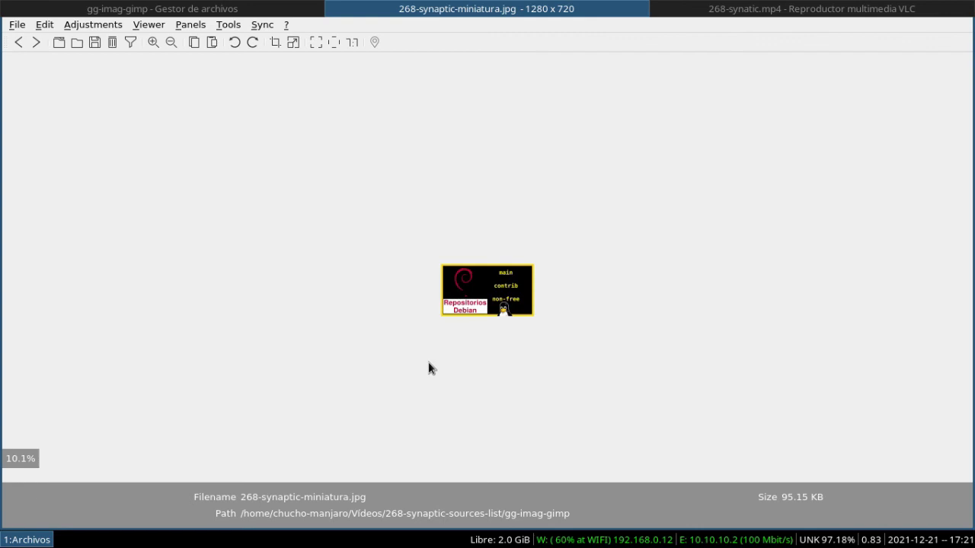
scroll(428, 362, "up", 1)
scroll(428, 362, "up", 1)
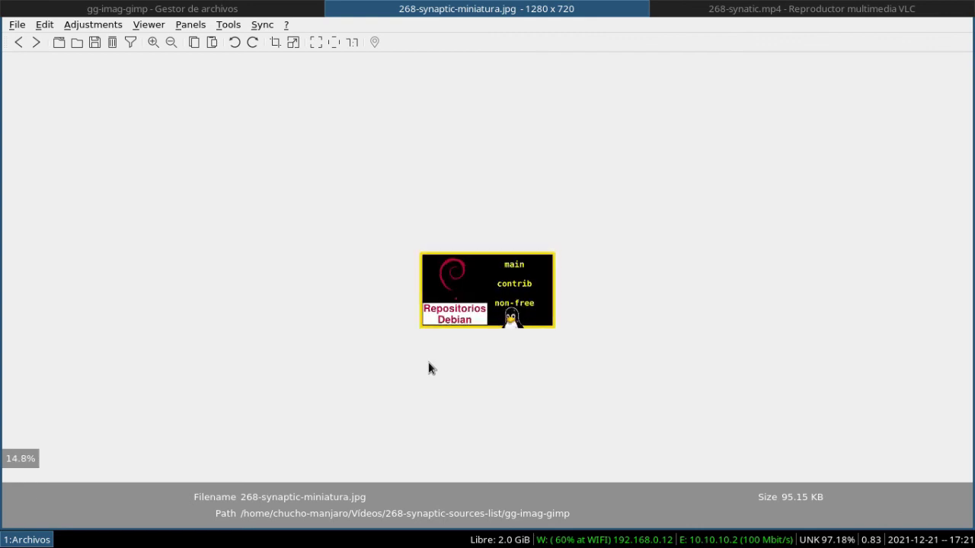
scroll(428, 368, "up", 1)
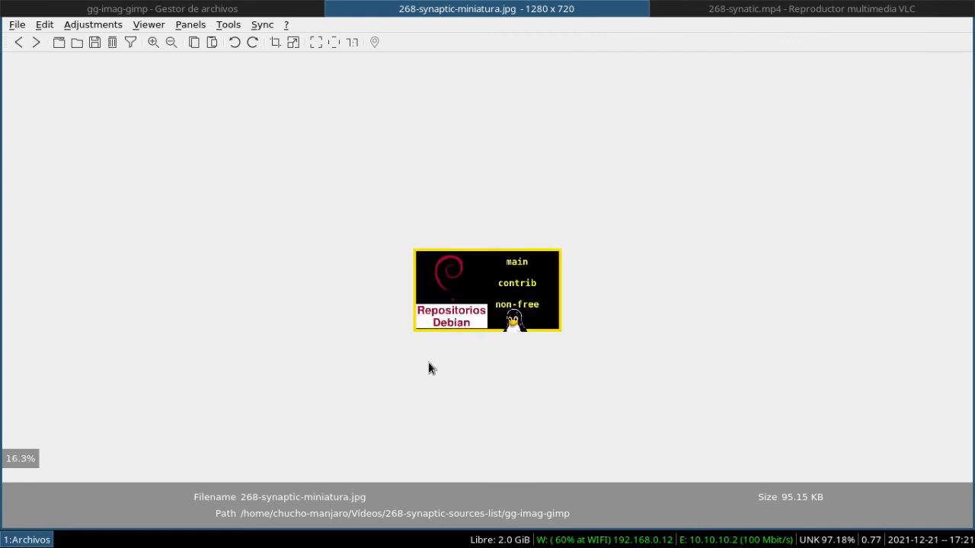
scroll(428, 367, "up", 2)
scroll(428, 367, "up", 2)
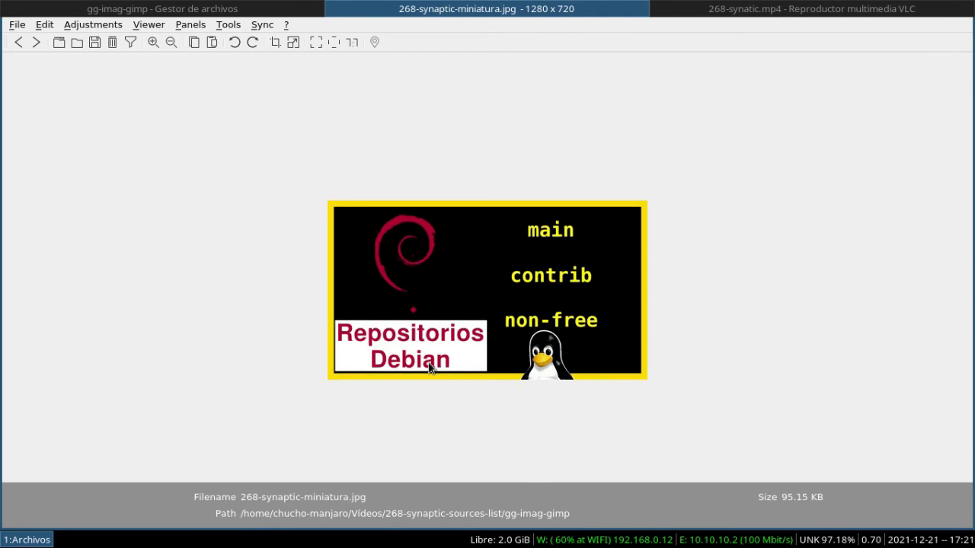
scroll(428, 368, "down", 2)
scroll(428, 367, "up", 2)
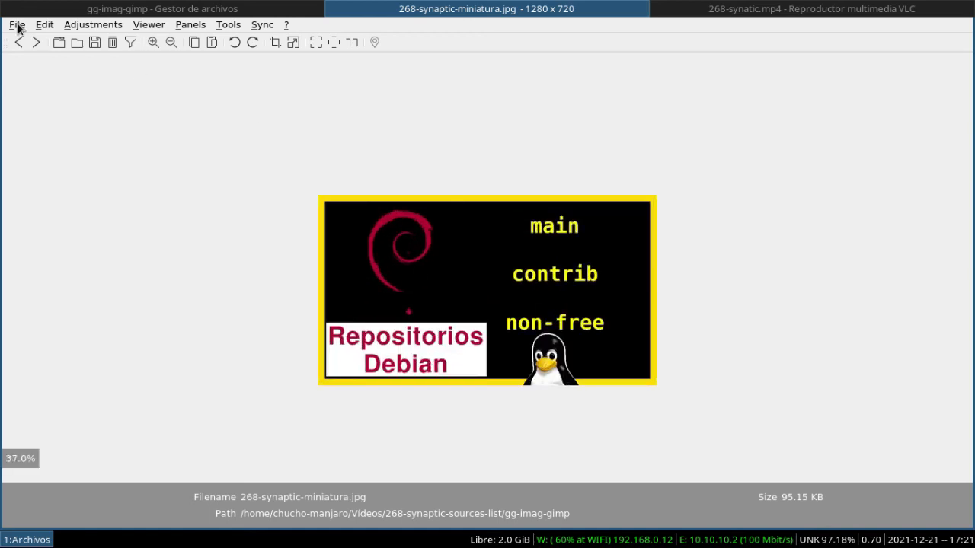